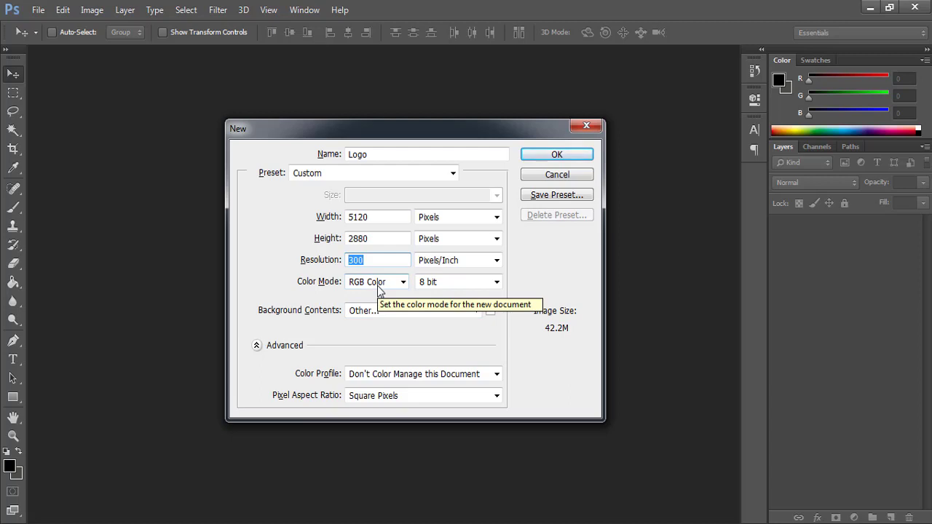
- Create the Logo document at 5120 × 2880 px, 300 px/inch, RGB Color 8 bit
{"action": "left_click", "coordinate": [551, 155]}
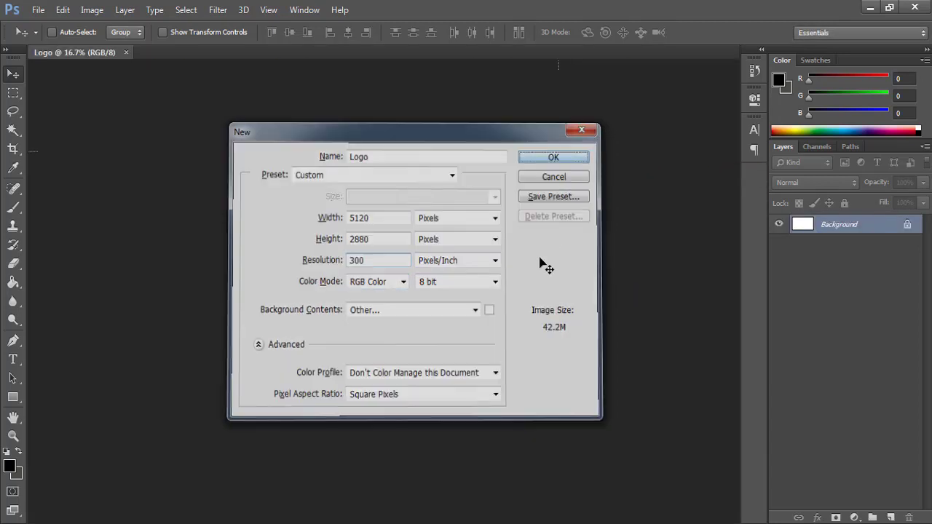
- Unlock the Background layer and pick the leaf-like shape in the Custom Shape Tool
{"action": "key", "text": "ctrl+0"}
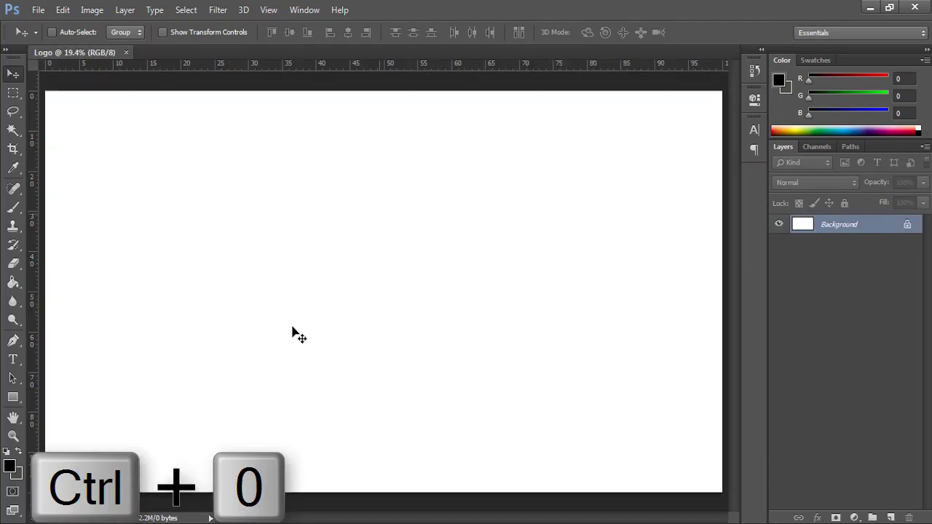
{"action": "left_click", "coordinate": [907, 225]}
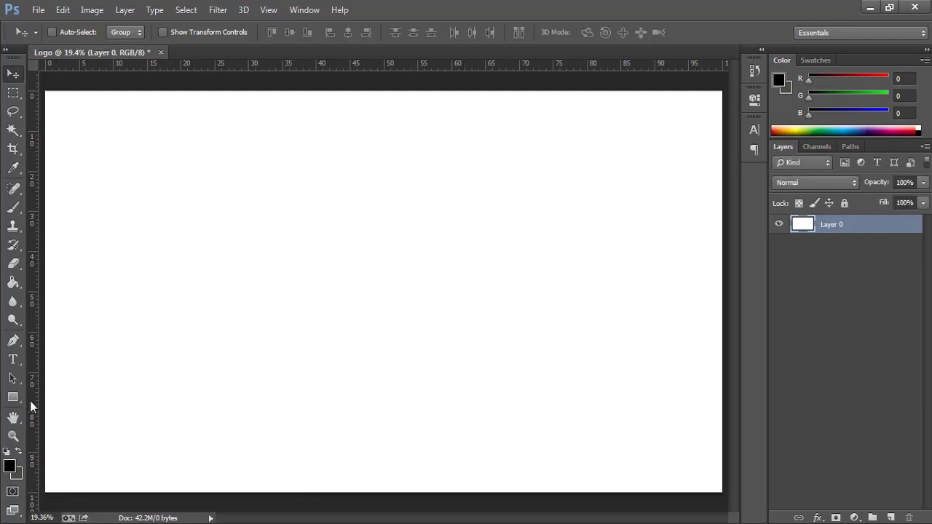
{"action": "left_click", "coordinate": [12, 399]}
{"action": "right_click", "coordinate": [11, 399]}
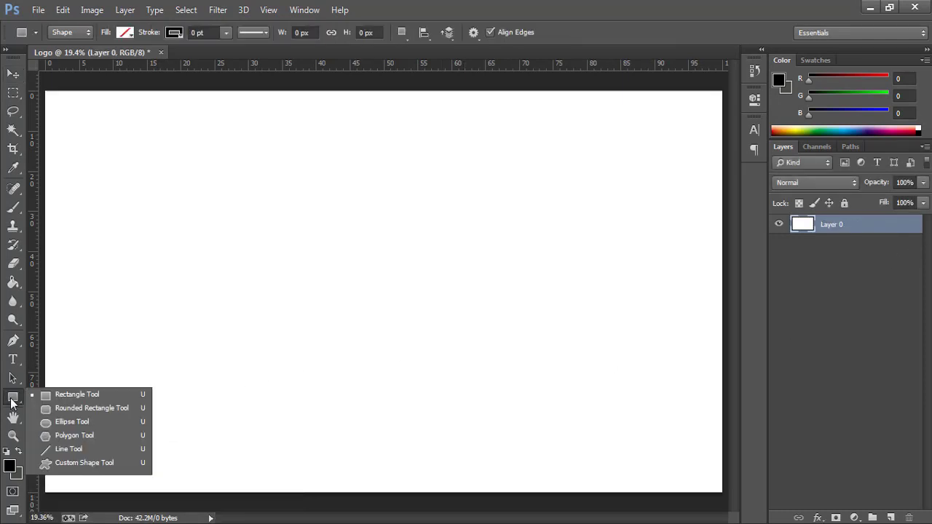
{"action": "left_click", "coordinate": [92, 464]}
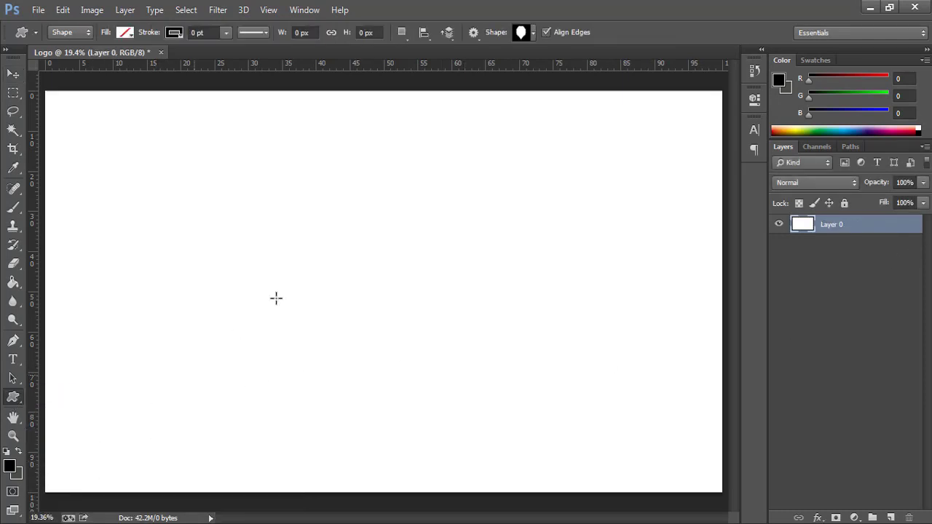
{"action": "left_click", "coordinate": [533, 32]}
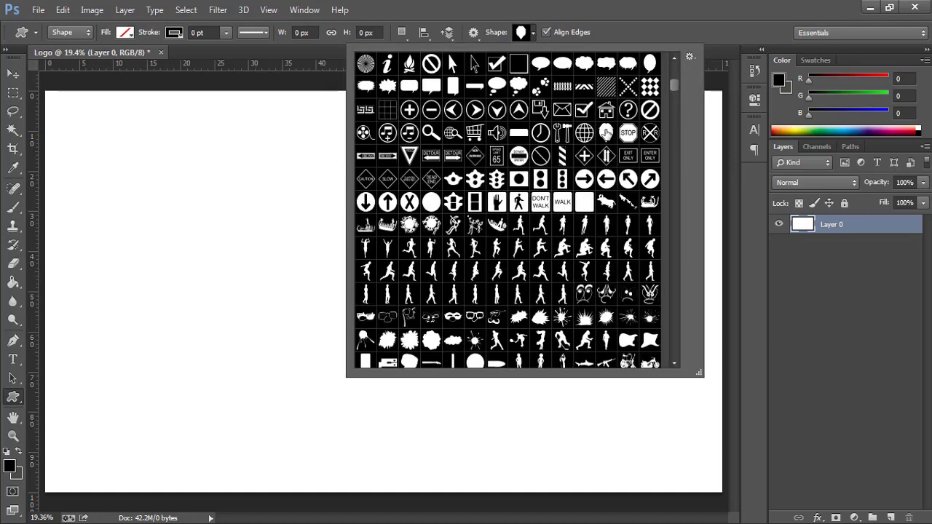
{"action": "double_click", "coordinate": [606, 132]}
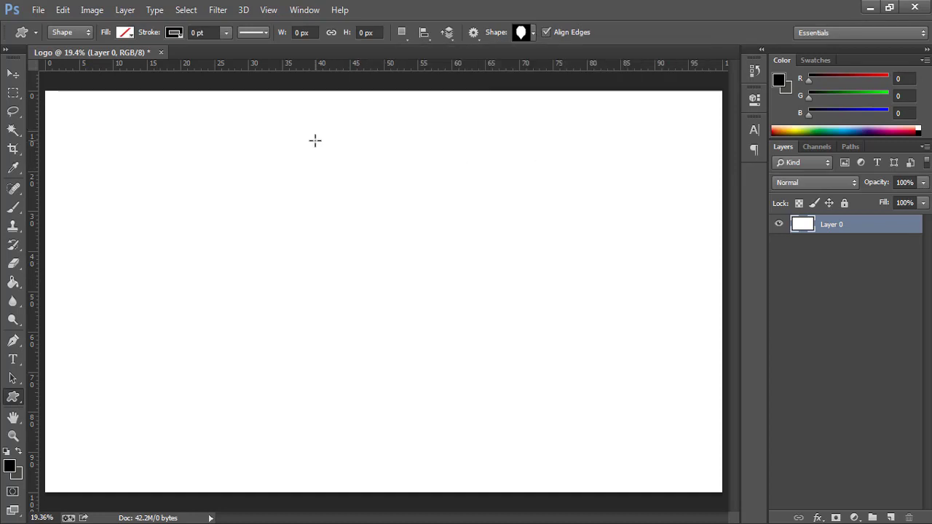
- Draw a 698 × 863 px leaf shape near the top centre, filled light grey
{"action": "left_click_drag", "start_coordinate": [307, 121], "coordinate": [416, 241]}
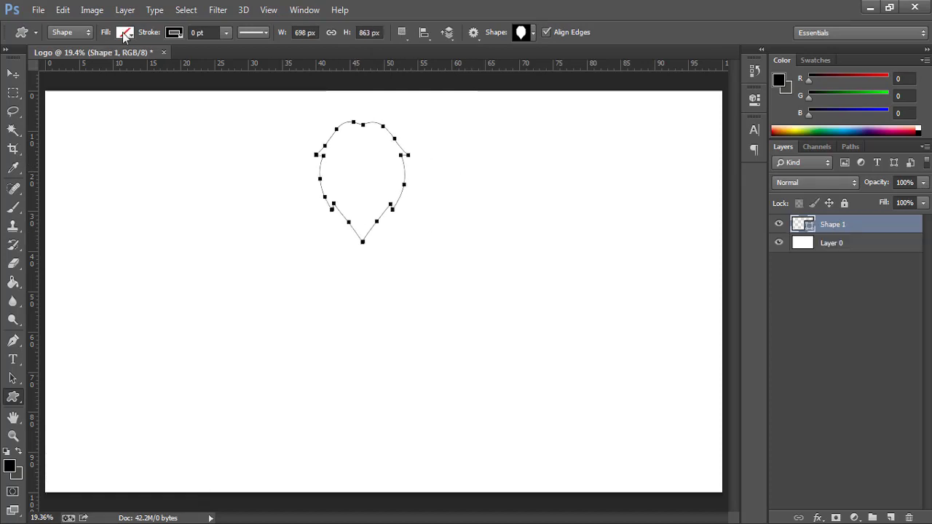
{"action": "left_click", "coordinate": [125, 32]}
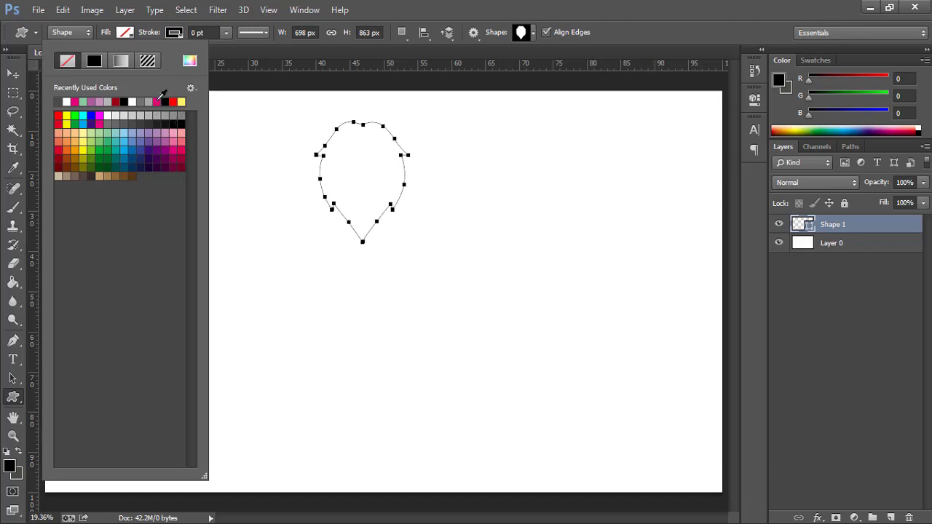
{"action": "left_click", "coordinate": [150, 117]}
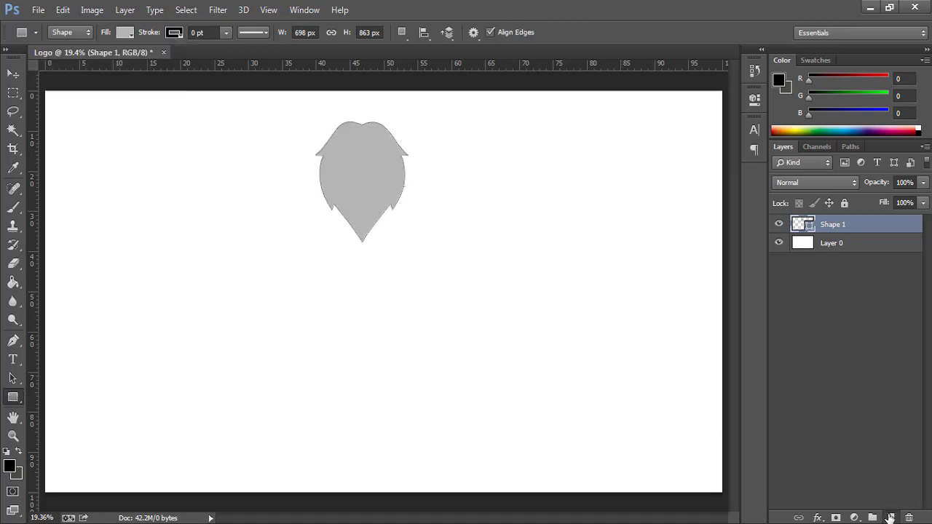
{"action": "left_click", "coordinate": [889, 517]}
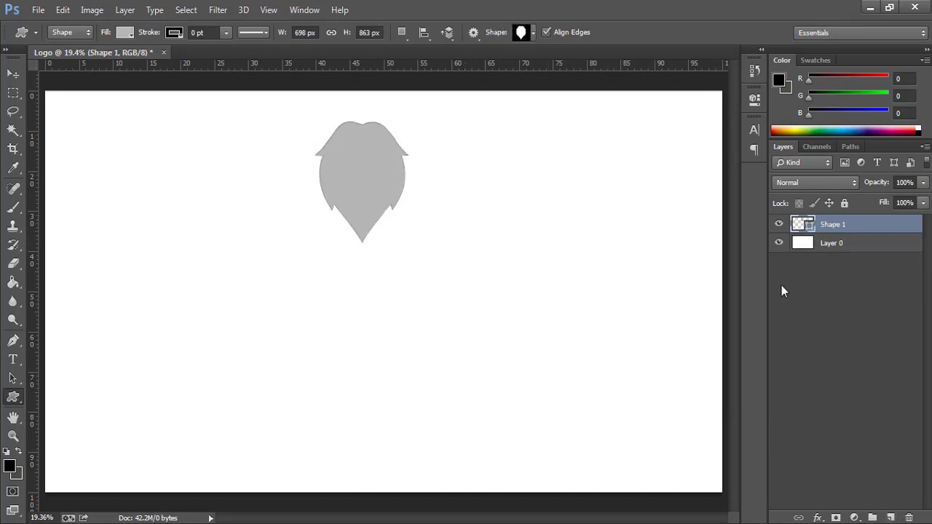
- Draw a 346 × 346 px light periwinkle-blue square below-right of the petal, then reselect Shape 1
{"action": "left_click", "coordinate": [15, 399]}
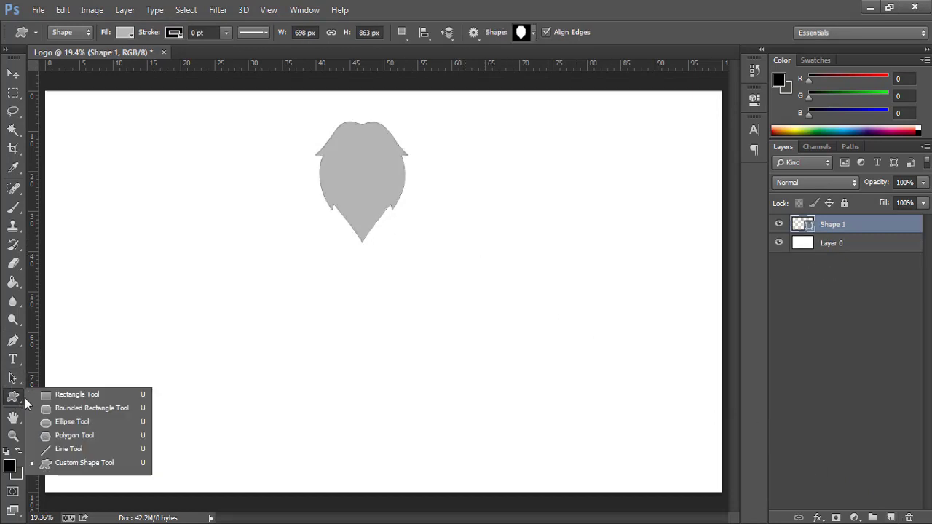
{"action": "left_click", "coordinate": [74, 395]}
{"action": "key", "text": "ctrl+alt+shift+n"}
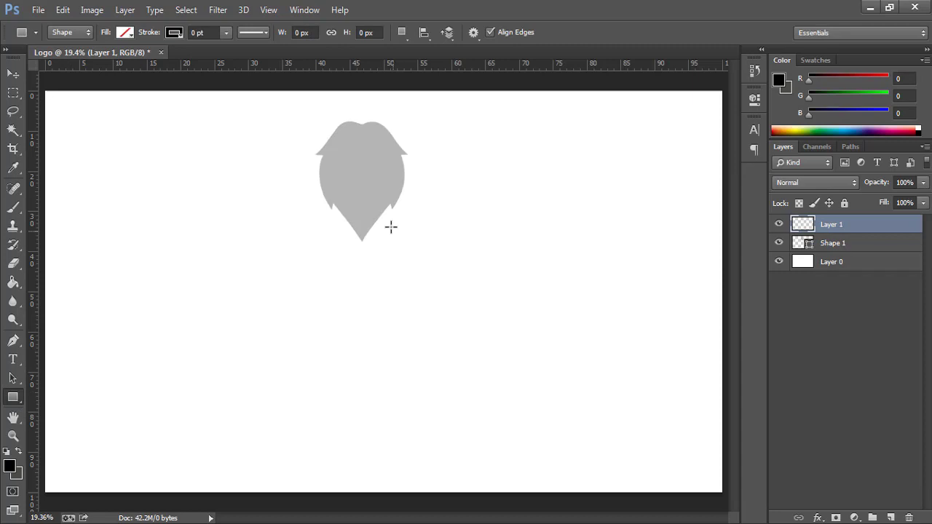
{"action": "left_click_drag", "start_coordinate": [388, 225], "coordinate": [432, 293]}
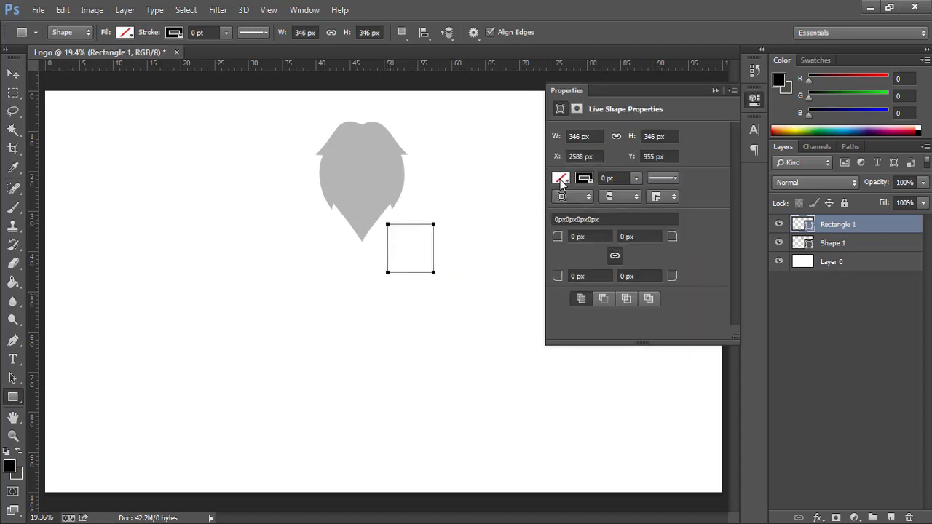
{"action": "left_click", "coordinate": [561, 179]}
{"action": "left_click", "coordinate": [635, 278]}
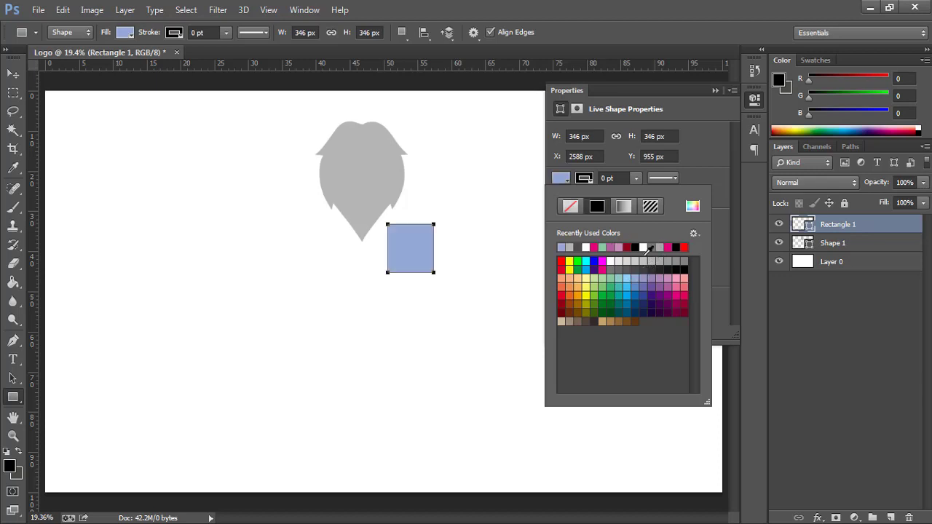
{"action": "left_click", "coordinate": [715, 90]}
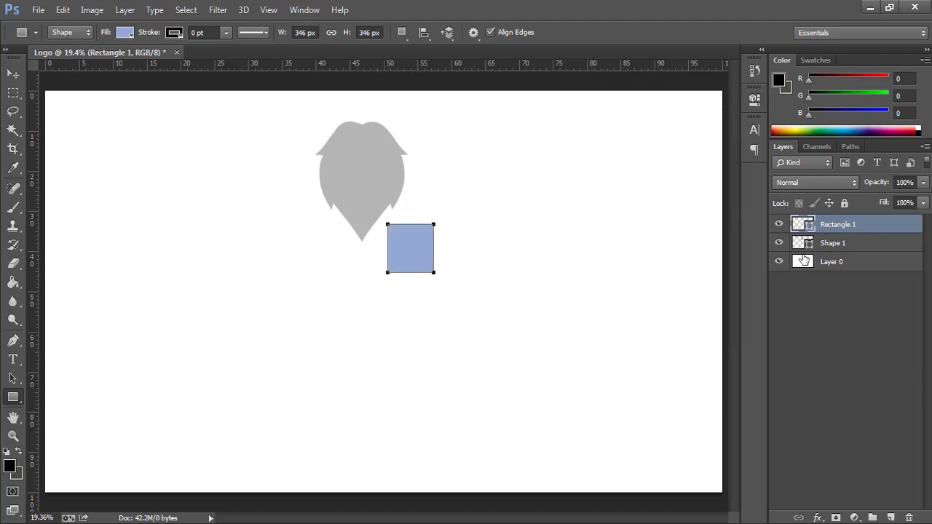
{"action": "left_click", "coordinate": [834, 245]}
{"action": "left_click", "coordinate": [836, 225]}
{"action": "left_click", "coordinate": [830, 248]}
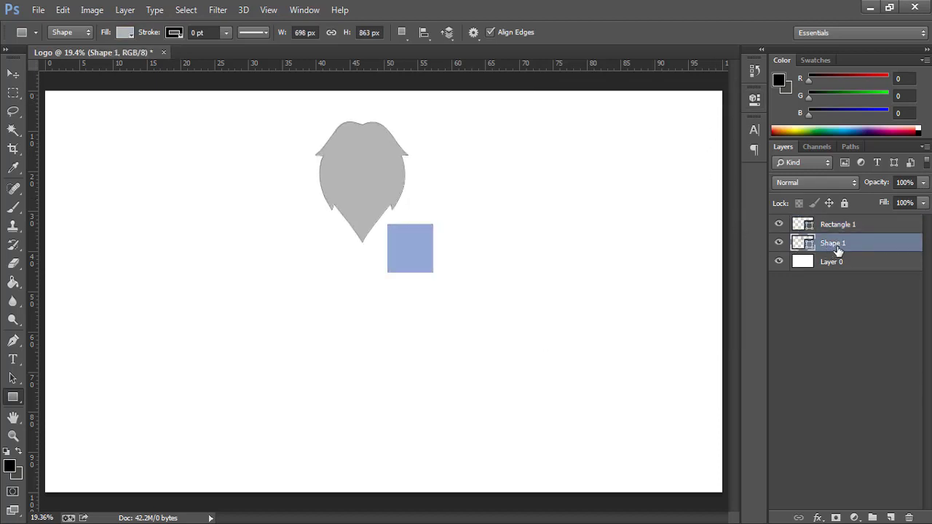
- Rotate the grey petal 180° so its tip points up
{"action": "key", "text": "ctrl+t"}
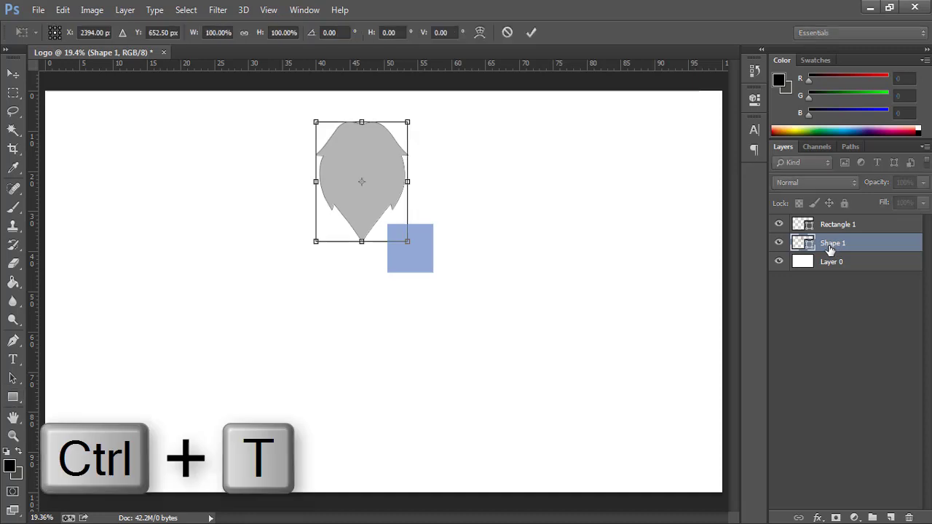
{"action": "left_click_drag", "start_coordinate": [466, 197], "coordinate": [200, 196]}
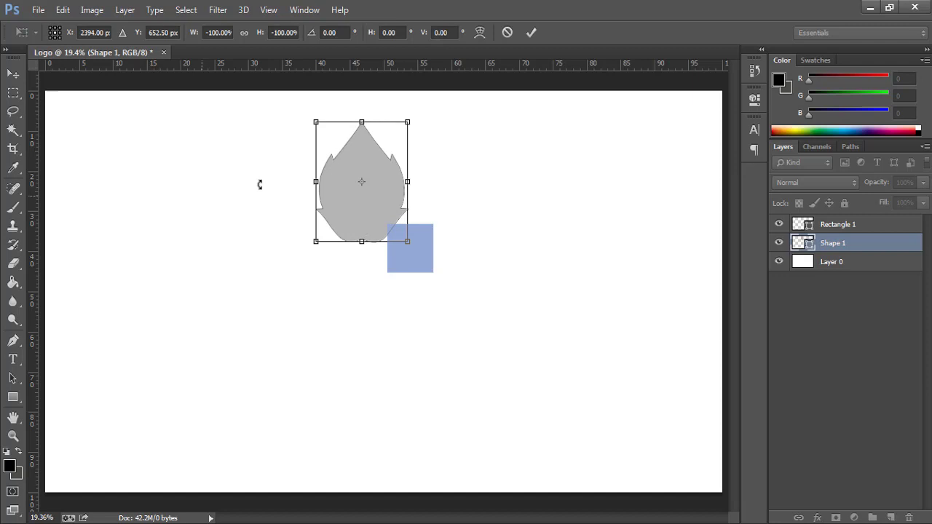
{"action": "left_click", "coordinate": [531, 34]}
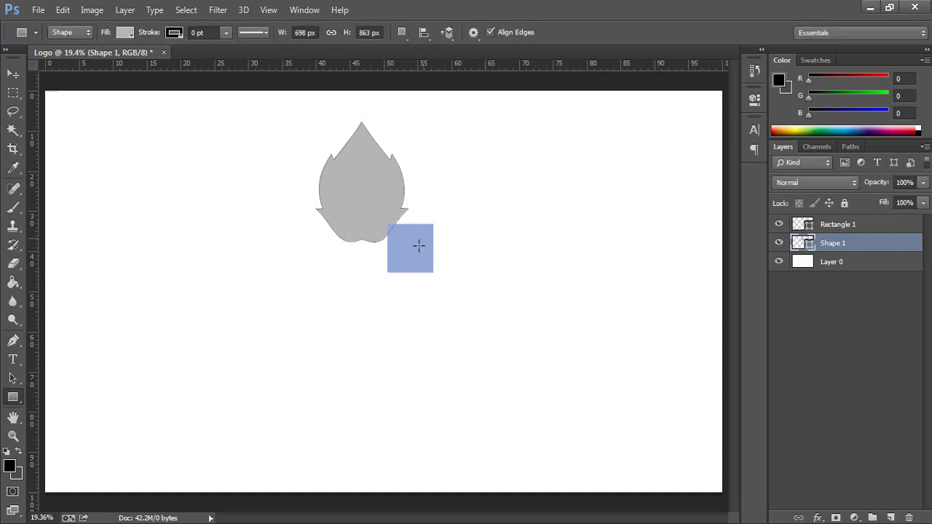
- Narrow the petal symmetrically to 595 × 863 px, then select the blue square's layer
{"action": "key", "text": "ctrl+t"}
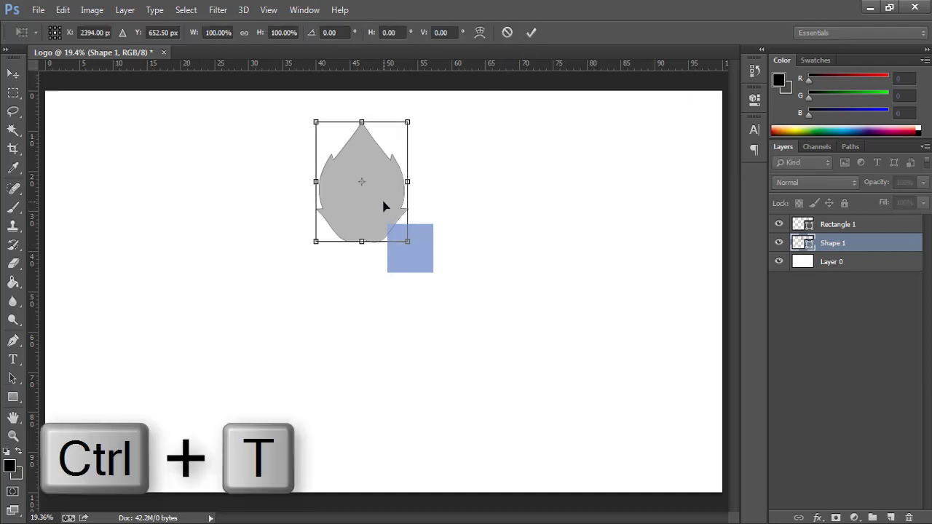
{"action": "left_click_drag", "start_coordinate": [406, 181], "coordinate": [400, 182]}
{"action": "left_click", "coordinate": [532, 32]}
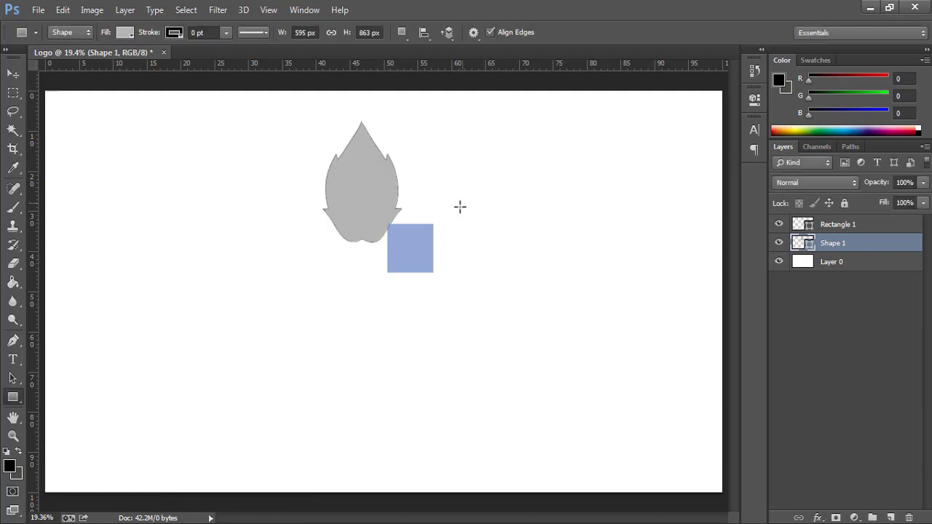
{"action": "key", "text": "ctrl+0"}
{"action": "left_click", "coordinate": [835, 226]}
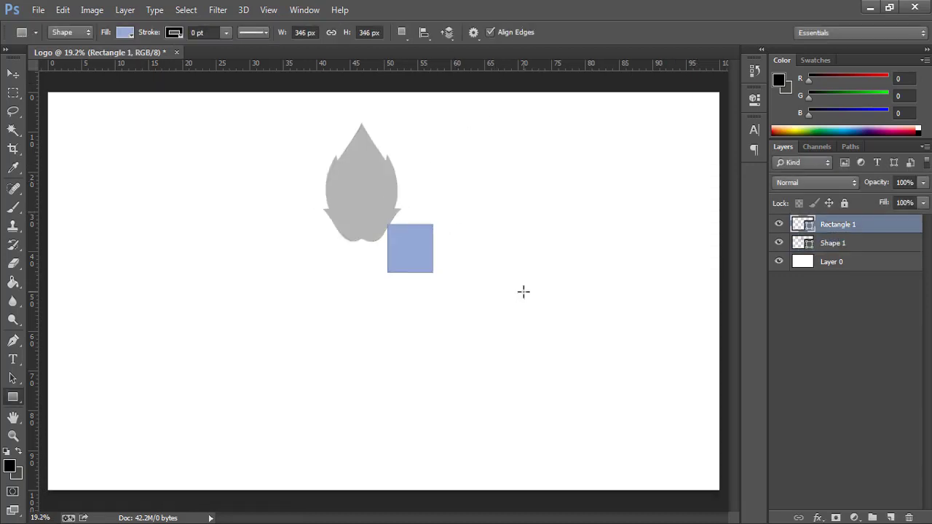
- Rotate the blue square 45° into a diamond, accepting conversion to a regular path
{"action": "key", "text": "ctrl+t"}
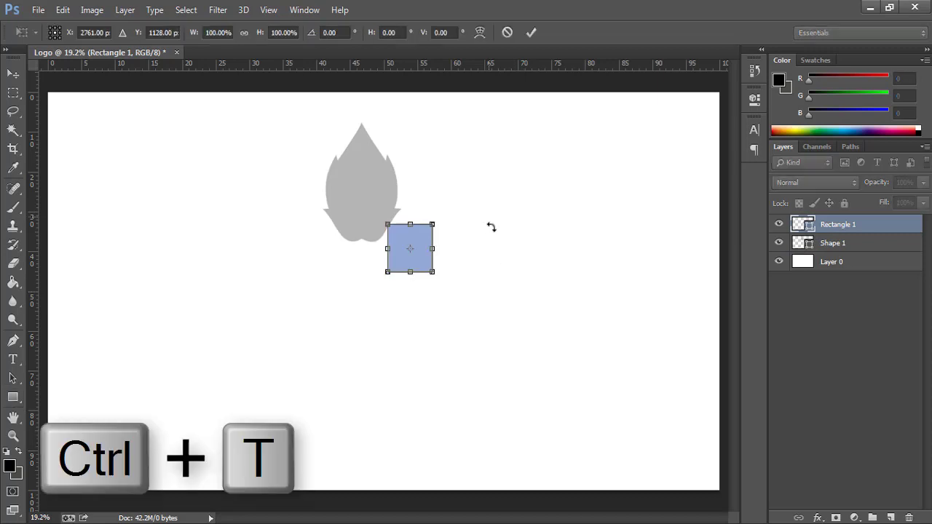
{"action": "left_click_drag", "start_coordinate": [491, 227], "coordinate": [485, 277]}
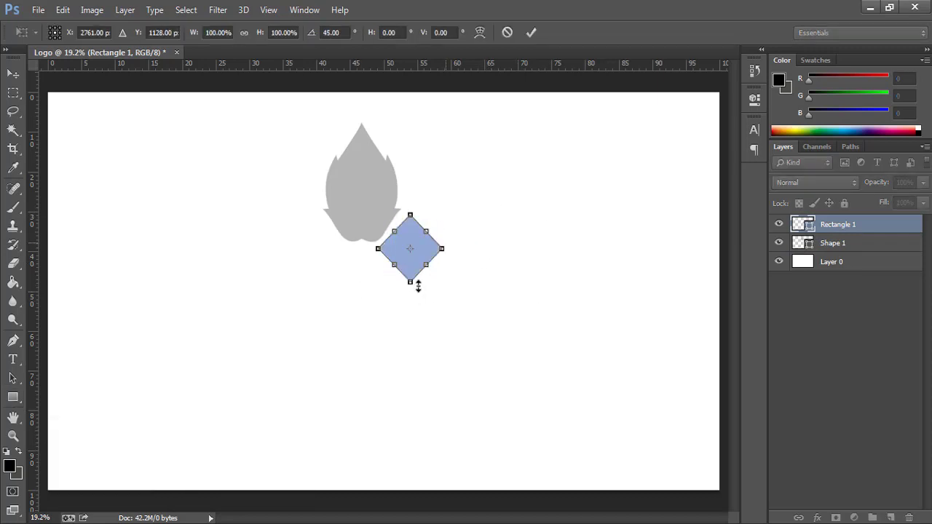
{"action": "left_click", "coordinate": [531, 32]}
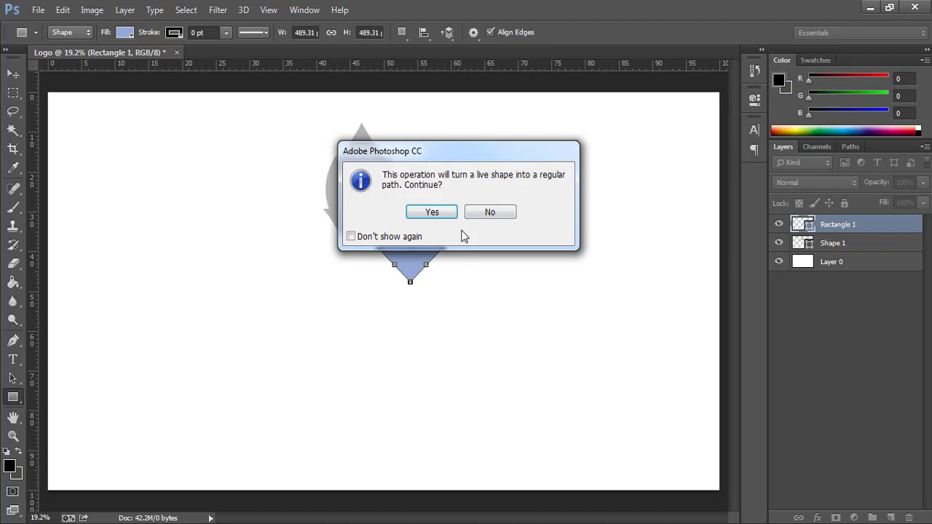
{"action": "left_click", "coordinate": [430, 211]}
- Move the diamond onto the leaf's base and resize it to 84% width, about 92.6% height
{"action": "left_click", "coordinate": [407, 262]}
{"action": "left_click", "coordinate": [408, 261]}
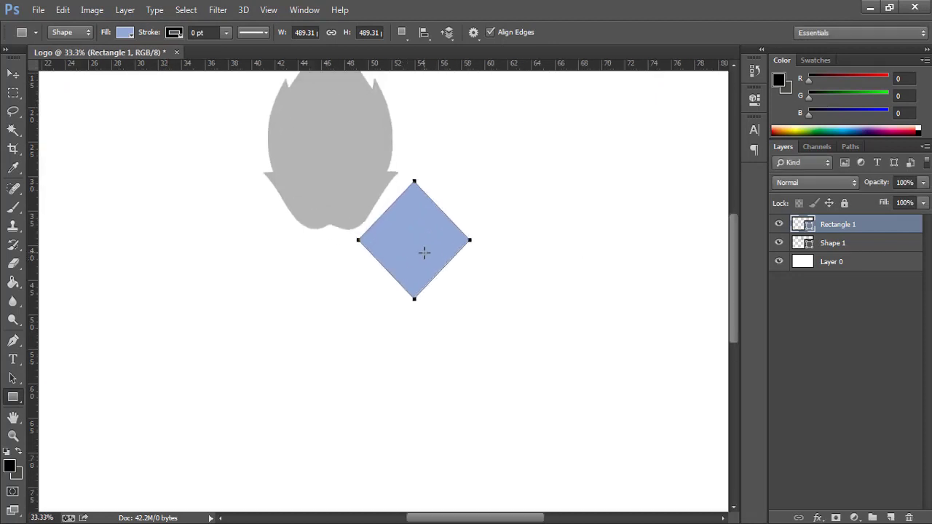
{"action": "key", "text": "v"}
{"action": "left_click_drag", "start_coordinate": [426, 252], "coordinate": [388, 219]}
{"action": "key", "text": "ctrl+t"}
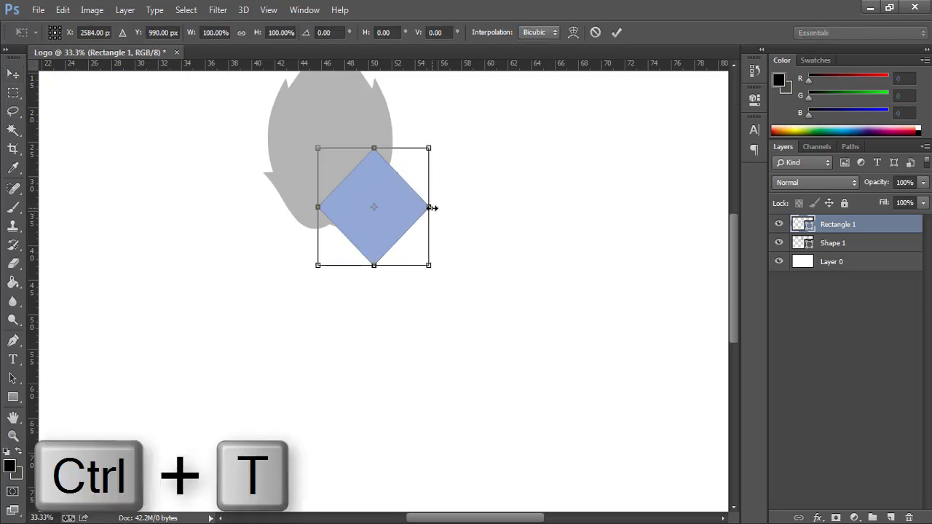
{"action": "left_click_drag", "start_coordinate": [432, 206], "coordinate": [421, 208]}
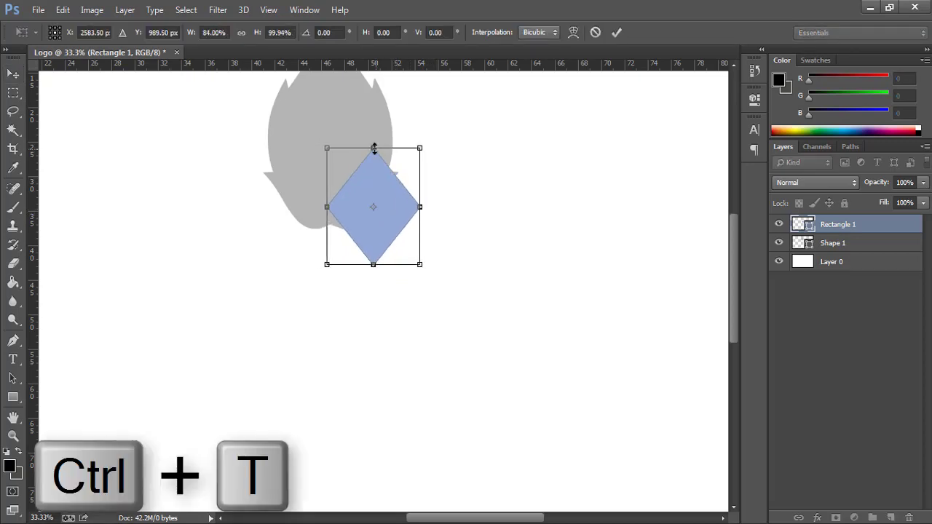
{"action": "left_click_drag", "start_coordinate": [373, 150], "coordinate": [373, 152]}
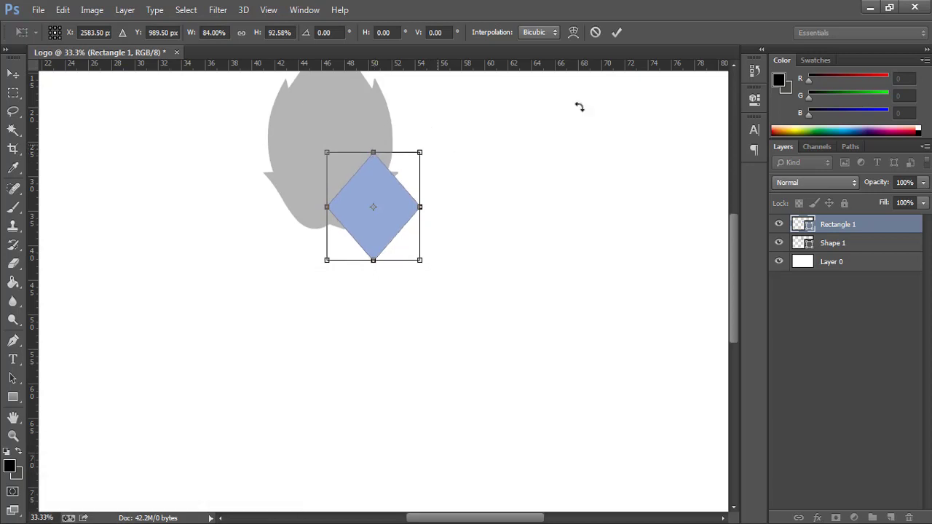
{"action": "left_click", "coordinate": [616, 32]}
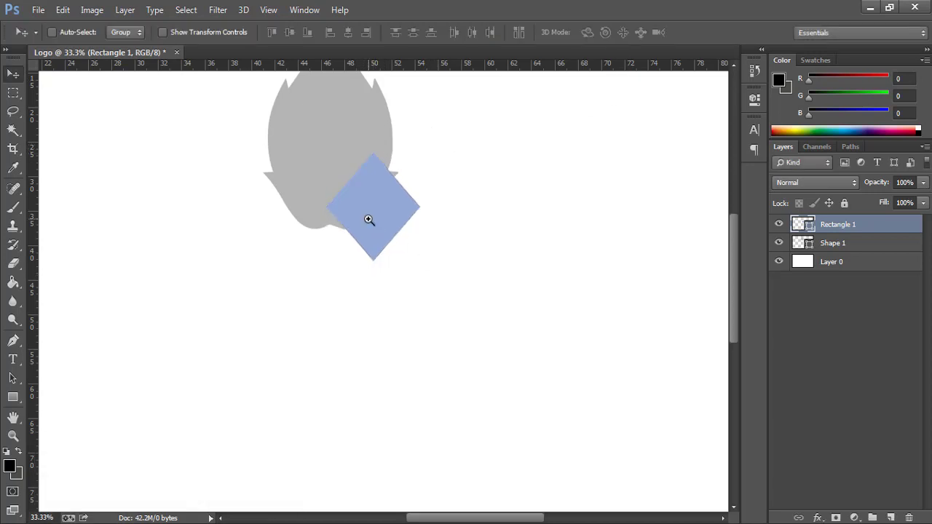
- Shift the diamond slightly left and recolour the leaf shape bright red (ff3131)
{"action": "scroll", "coordinate": [369, 219], "scroll_direction": "up", "scroll_amount": 3}
{"action": "left_click_drag", "start_coordinate": [369, 214], "coordinate": [337, 209]}
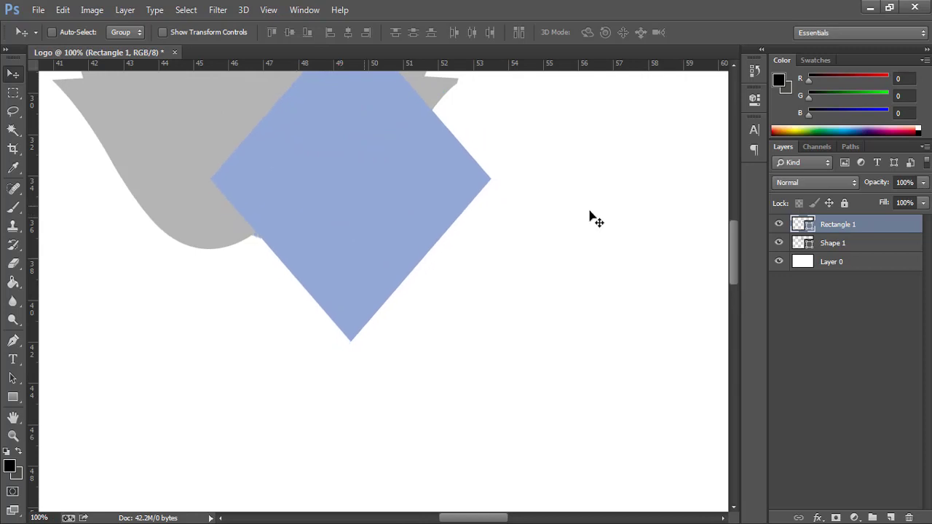
{"action": "double_click", "coordinate": [808, 248]}
{"action": "left_click", "coordinate": [791, 83]}
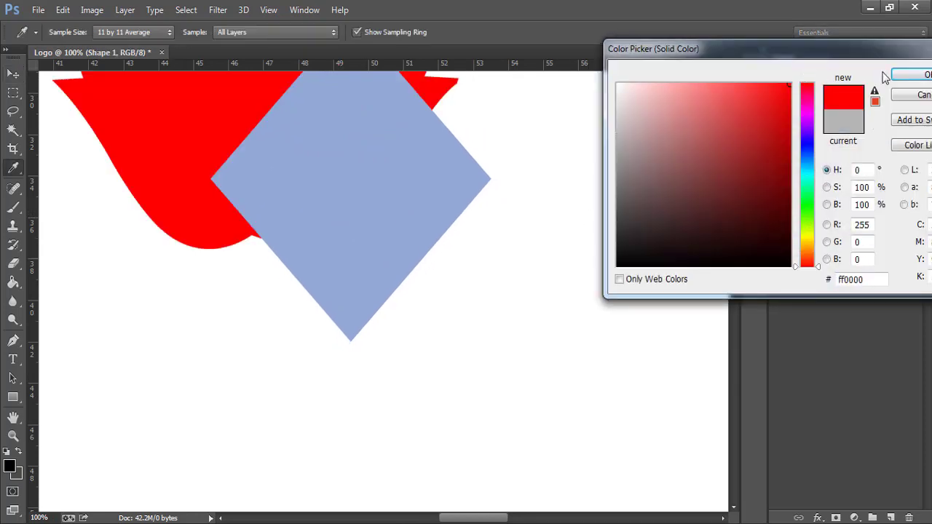
{"action": "mouse_move", "coordinate": [767, 110]}
{"action": "left_mouse_down"}
{"action": "mouse_move", "coordinate": [733, 75]}
{"action": "mouse_move", "coordinate": [755, 102]}
{"action": "mouse_move", "coordinate": [758, 82]}
{"action": "left_mouse_up"}
{"action": "left_click", "coordinate": [912, 75]}
- Nudge the blue diamond up-left so it sits against the red leaf's lower edge
{"action": "key", "text": "v"}
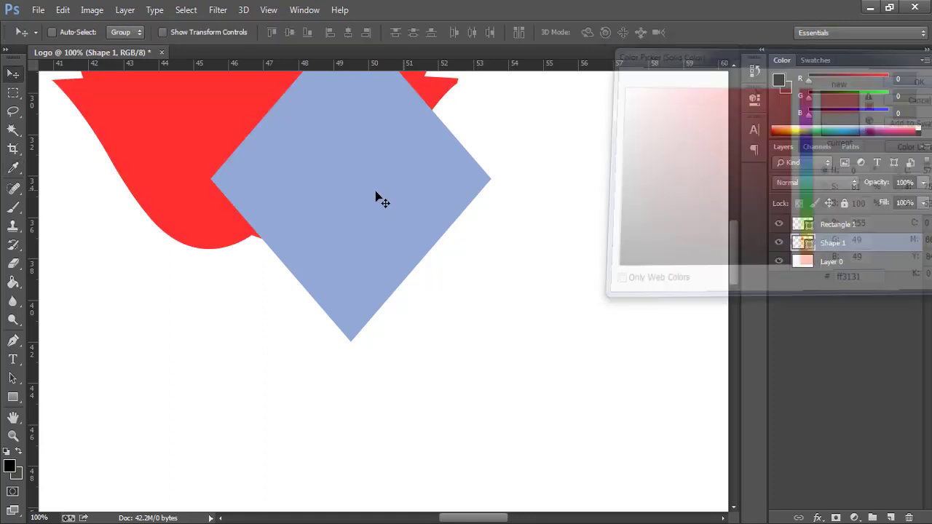
{"action": "left_click", "coordinate": [241, 218], "text": "ctrl"}
{"action": "left_click", "coordinate": [241, 218], "text": "ctrl"}
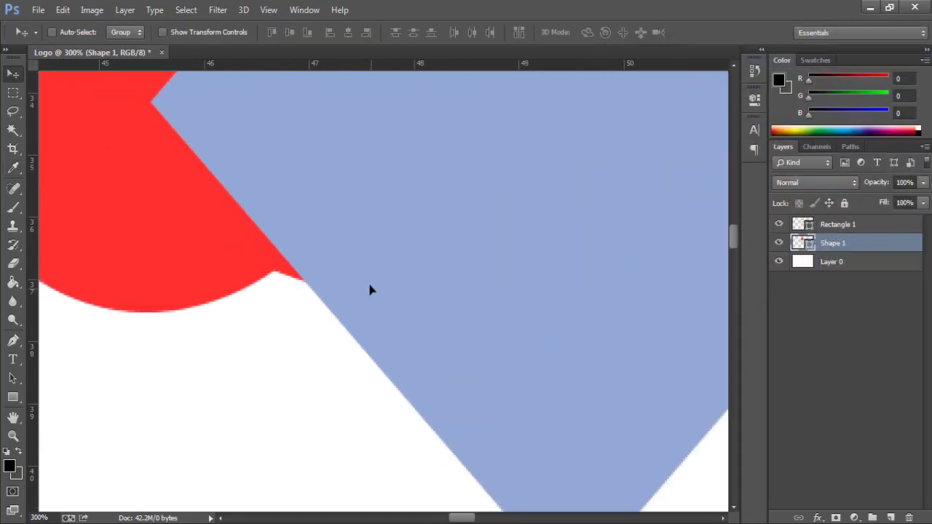
{"action": "left_click_drag", "start_coordinate": [370, 285], "coordinate": [362, 281]}
{"action": "key", "text": "ctrl+z"}
{"action": "left_click", "coordinate": [837, 224]}
{"action": "left_click_drag", "start_coordinate": [354, 311], "coordinate": [326, 283]}
- Rasterize the Shape 1 and Rectangle 1 layers together
{"action": "key", "text": "ctrl+0"}
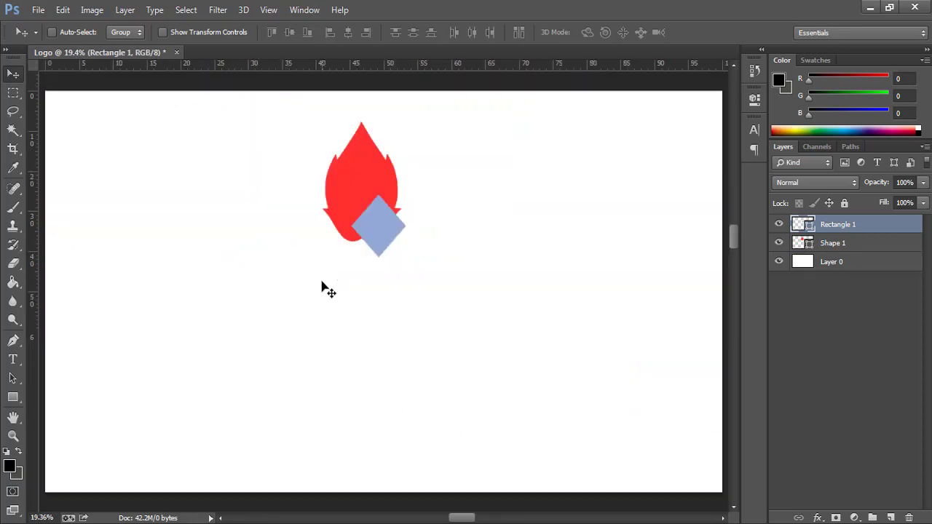
{"action": "left_click", "coordinate": [828, 247], "text": "shift"}
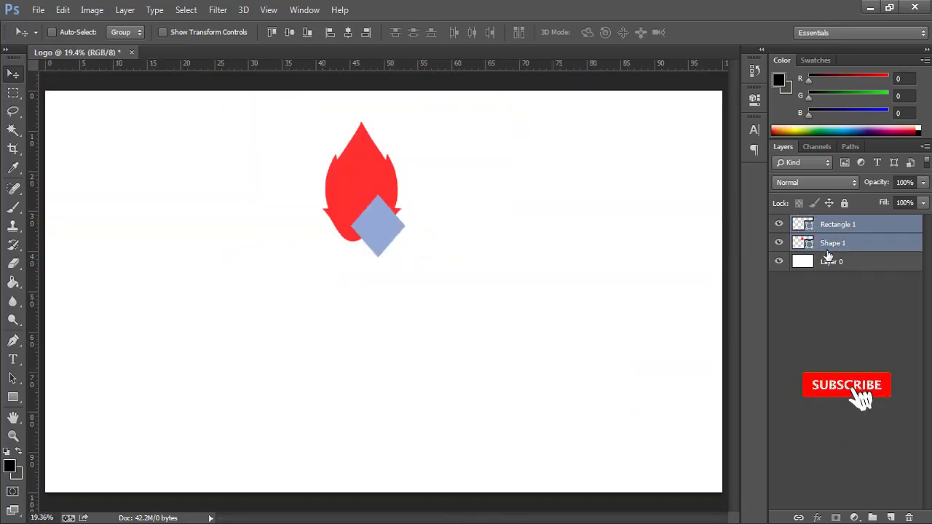
{"action": "right_click", "coordinate": [850, 225]}
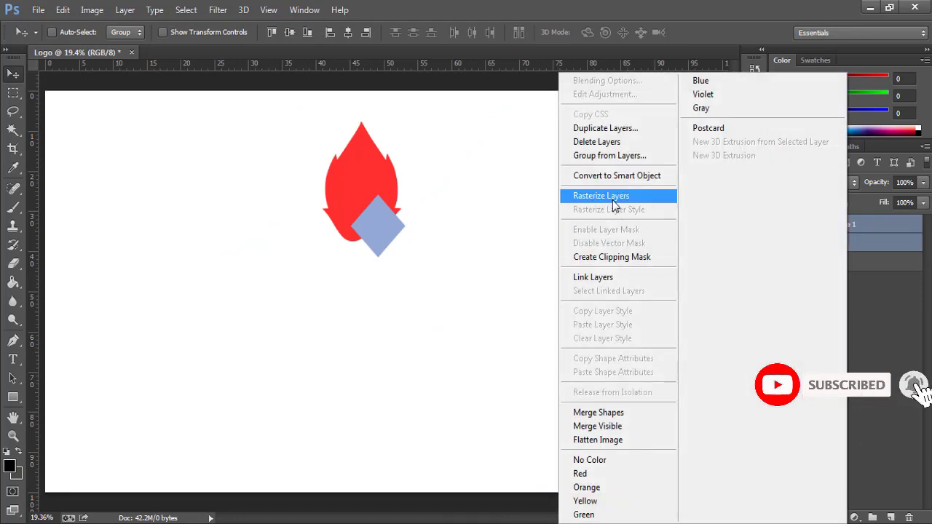
{"action": "left_click", "coordinate": [613, 198]}
- Toggle each layer's visibility to check the rasterized logo, then select Rectangle 1
{"action": "left_click", "coordinate": [779, 243]}
{"action": "left_click", "coordinate": [780, 225]}
{"action": "left_click", "coordinate": [780, 260]}
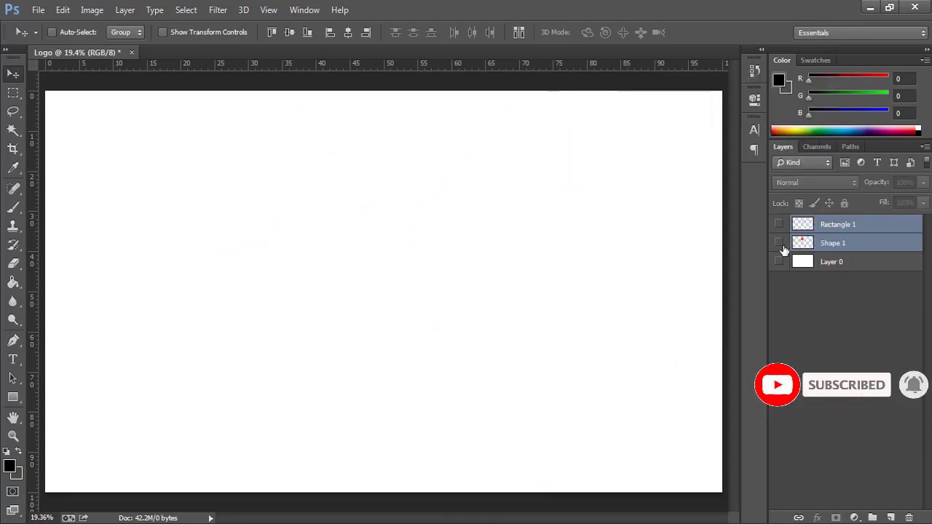
{"action": "left_click", "coordinate": [780, 244]}
{"action": "left_click", "coordinate": [779, 261]}
{"action": "left_click", "coordinate": [779, 224]}
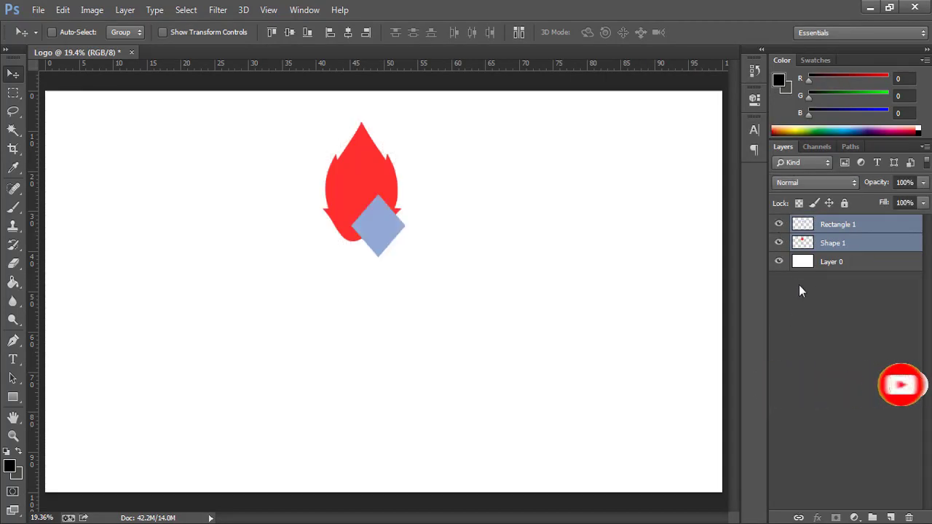
{"action": "left_click", "coordinate": [821, 245]}
{"action": "left_click", "coordinate": [831, 227]}
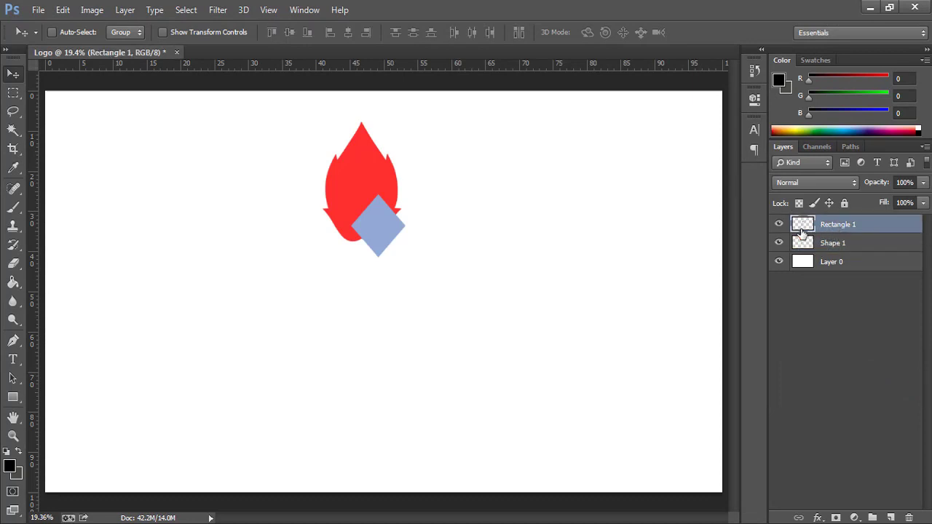
- Load the diamond's outline as a selection and erase that area from the red leaf
{"action": "key", "text": "ctrl"}
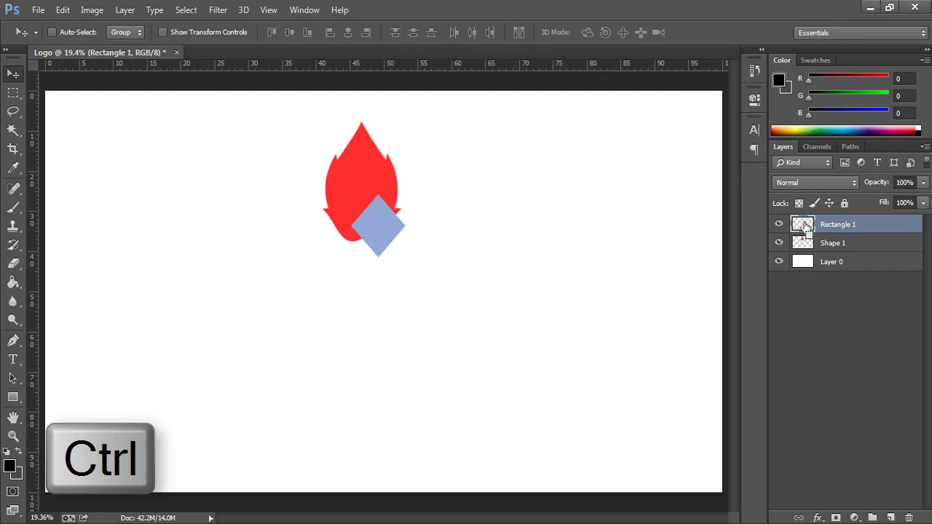
{"action": "left_click", "coordinate": [804, 225], "text": "ctrl"}
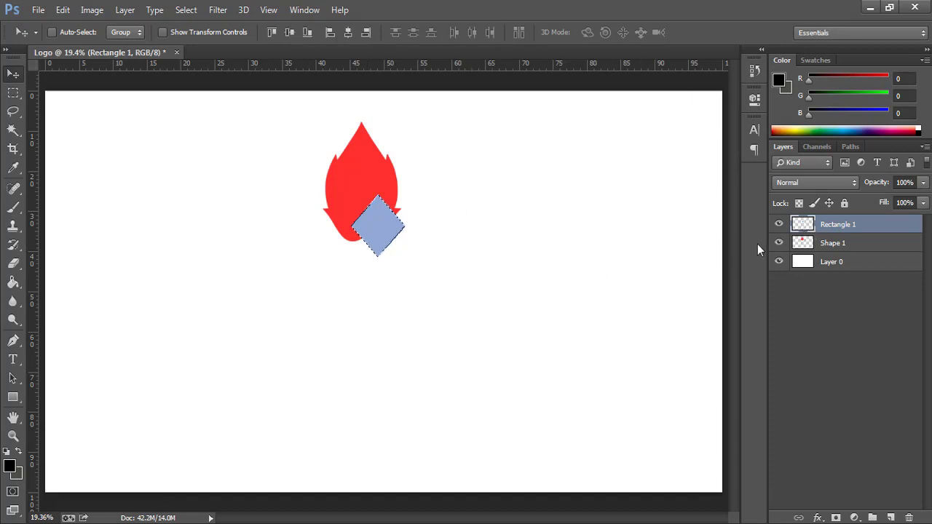
{"action": "left_click", "coordinate": [828, 244]}
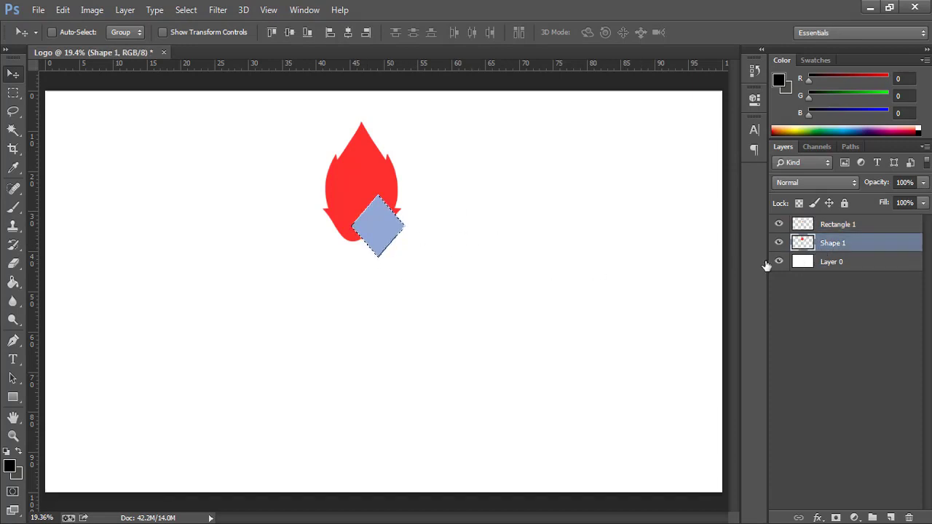
{"action": "key", "text": "Delete"}
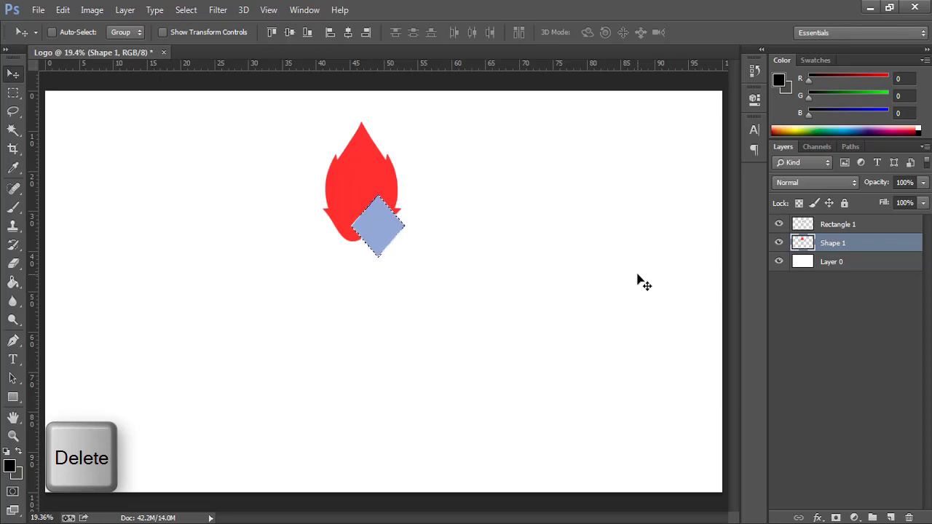
- Hide the diamond to check the notch, deselect, and delete the Rectangle 1 layer
{"action": "left_click", "coordinate": [808, 228]}
{"action": "left_click", "coordinate": [781, 226]}
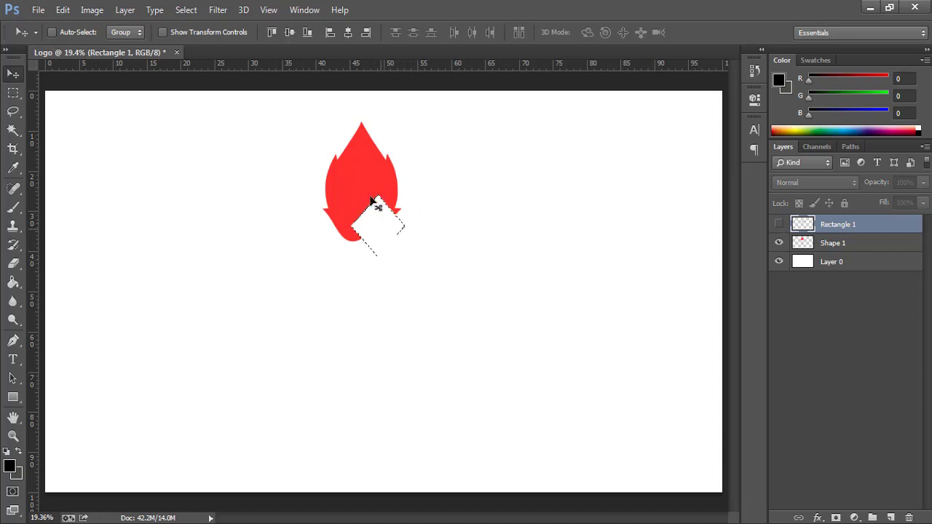
{"action": "left_click", "coordinate": [838, 244]}
{"action": "key", "text": "Delete"}
{"action": "key", "text": "ctrl+d"}
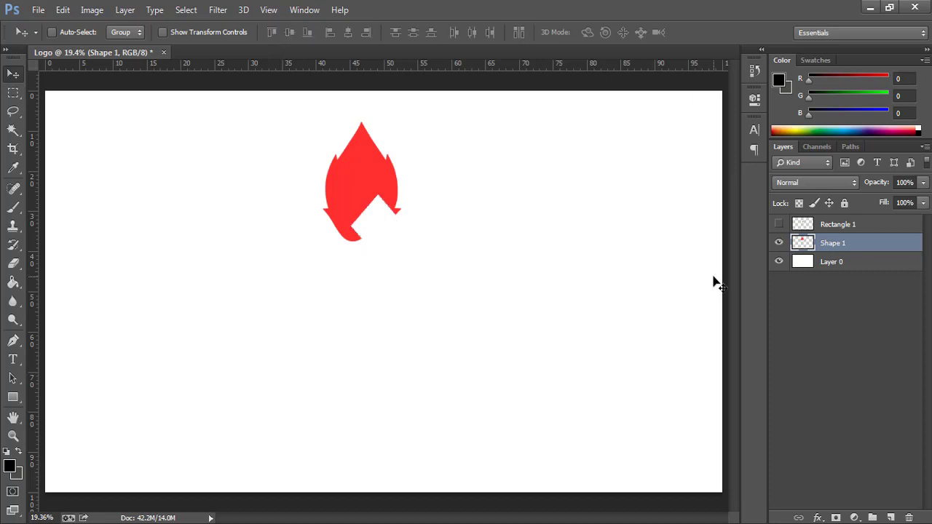
{"action": "left_click", "coordinate": [819, 230]}
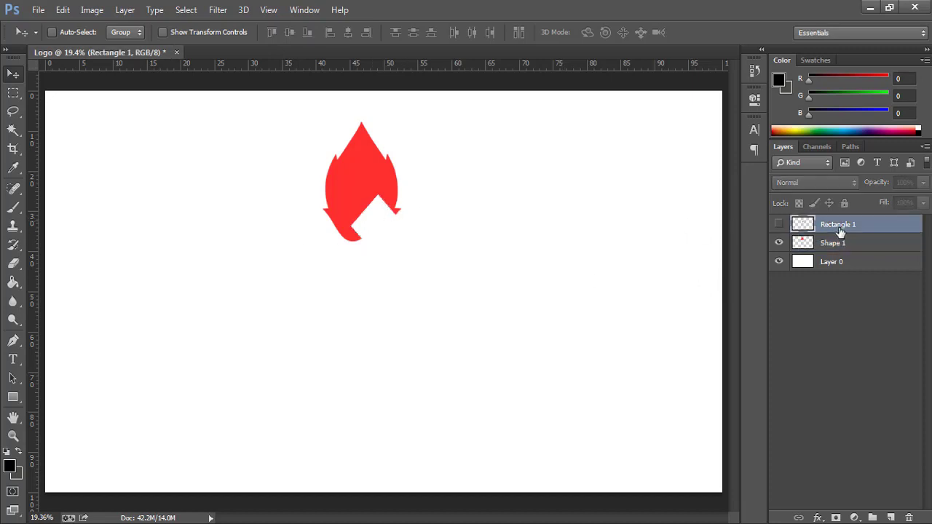
{"action": "key", "text": "Delete"}
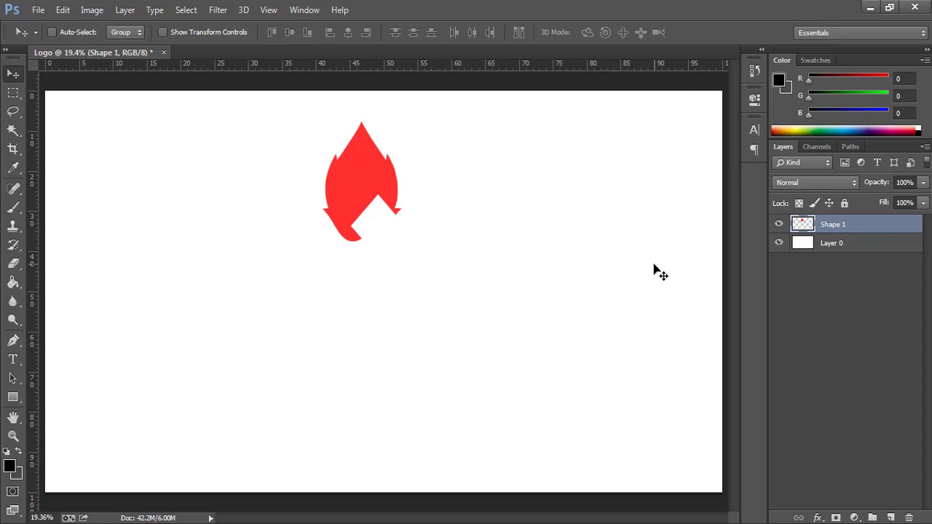
- Fit the canvas in the window and duplicate the red petal layer
{"action": "left_click", "coordinate": [364, 201]}
{"action": "right_click", "coordinate": [374, 208]}
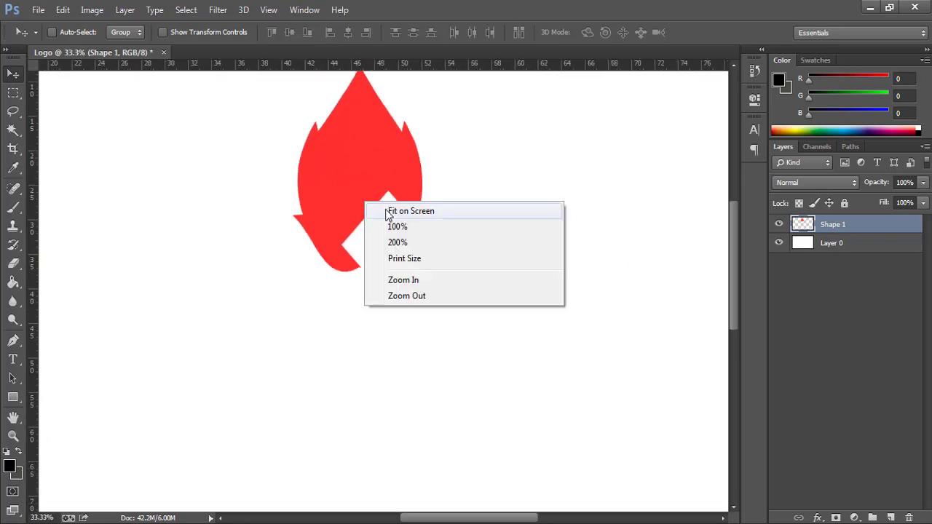
{"action": "left_click", "coordinate": [382, 211]}
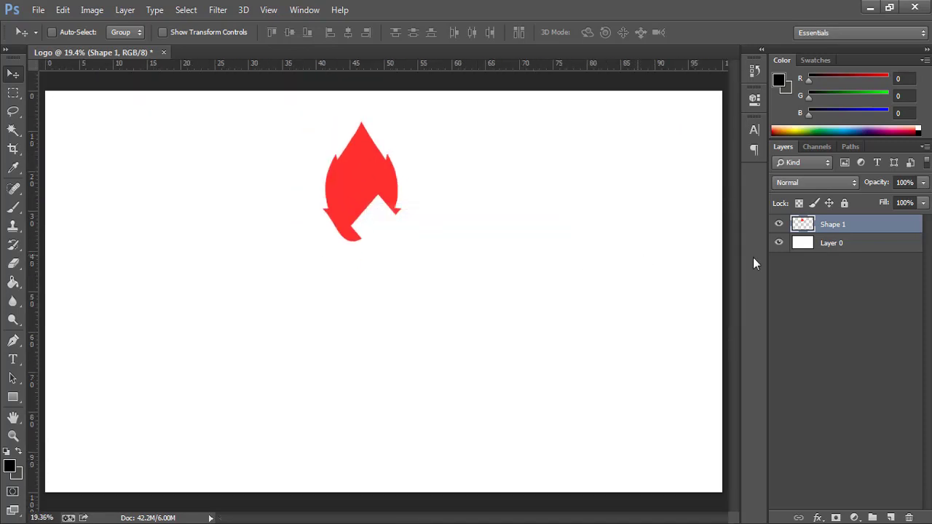
{"action": "key", "text": "ctrl+j"}
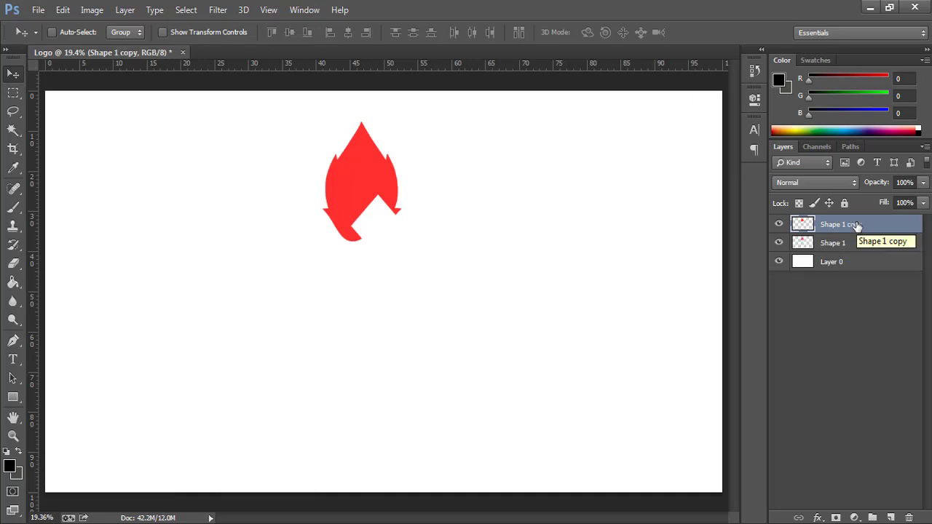
- Rotate the petal copy 90° and position it so its tip interlocks with the original's notch
{"action": "key", "text": "ctrl+t"}
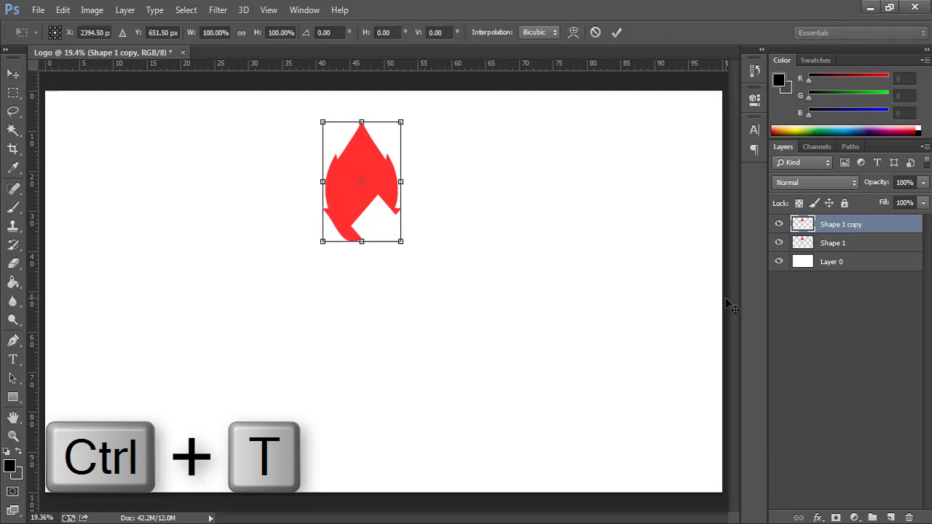
{"action": "left_click_drag", "start_coordinate": [453, 133], "coordinate": [446, 334]}
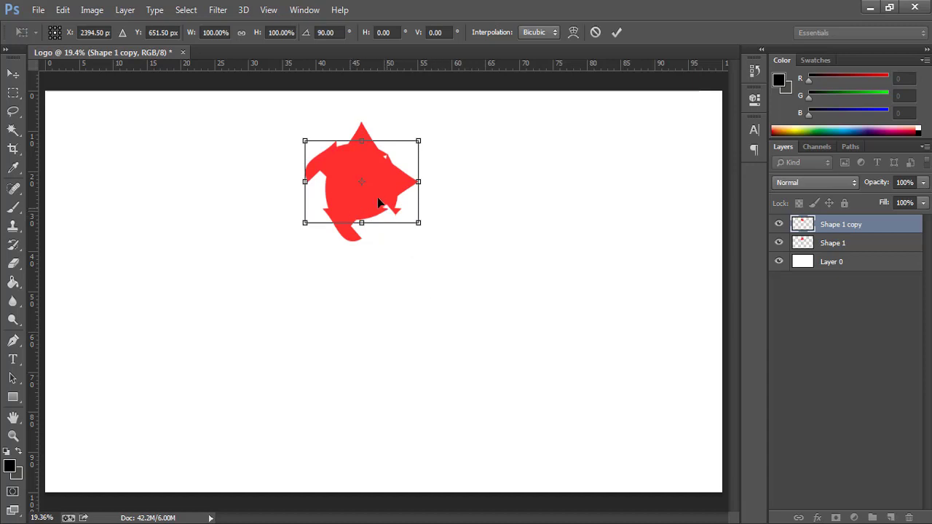
{"action": "left_click_drag", "start_coordinate": [378, 203], "coordinate": [445, 263]}
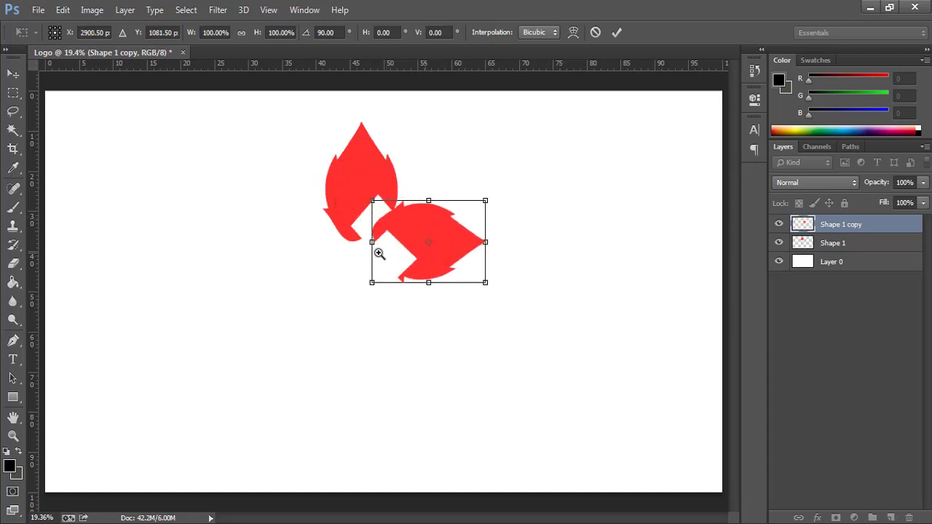
{"action": "left_click", "coordinate": [363, 249], "text": "ctrl"}
{"action": "left_click", "coordinate": [363, 249], "text": "ctrl"}
{"action": "left_click", "coordinate": [363, 249], "text": "ctrl"}
{"action": "left_click", "coordinate": [363, 249], "text": "ctrl"}
{"action": "left_click", "coordinate": [364, 249], "text": "ctrl"}
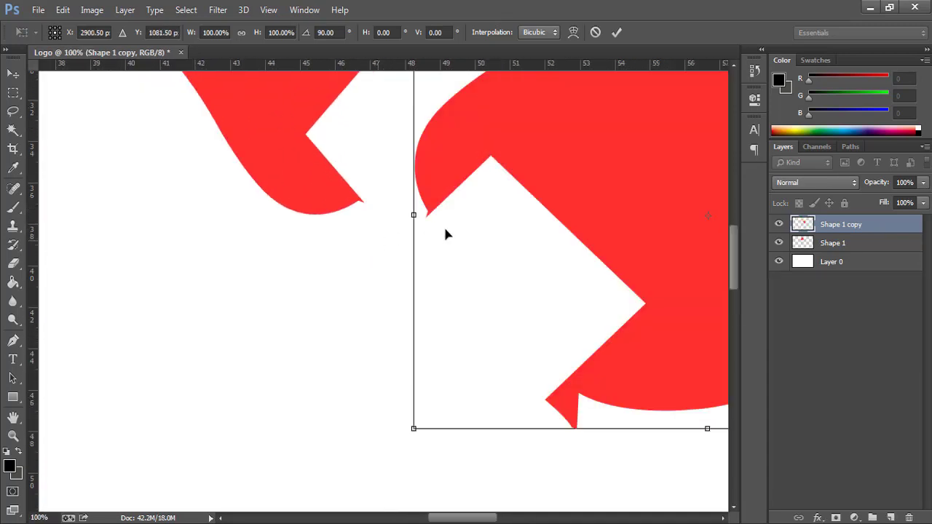
{"action": "left_click", "coordinate": [352, 221], "text": "ctrl"}
{"action": "left_click", "coordinate": [352, 222], "text": "ctrl"}
{"action": "left_click_drag", "start_coordinate": [546, 217], "coordinate": [387, 189]}
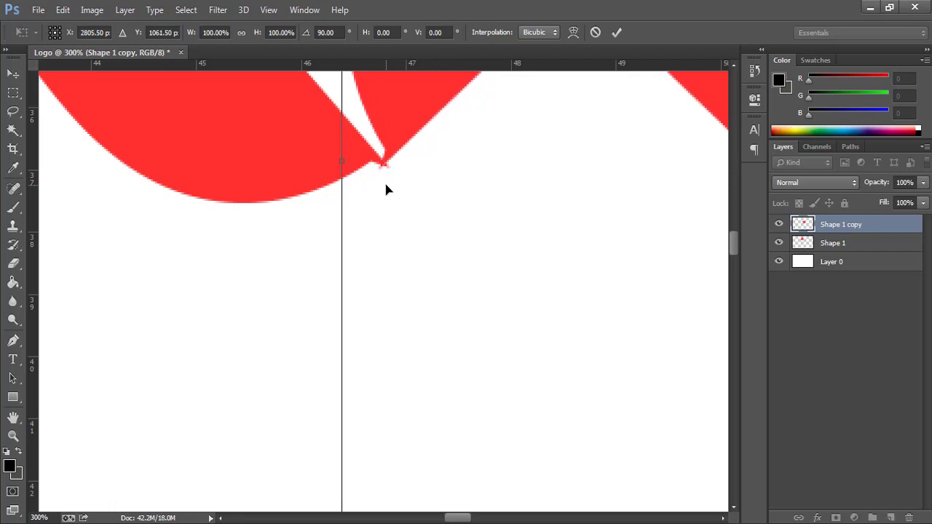
{"action": "key", "text": "ctrl+0"}
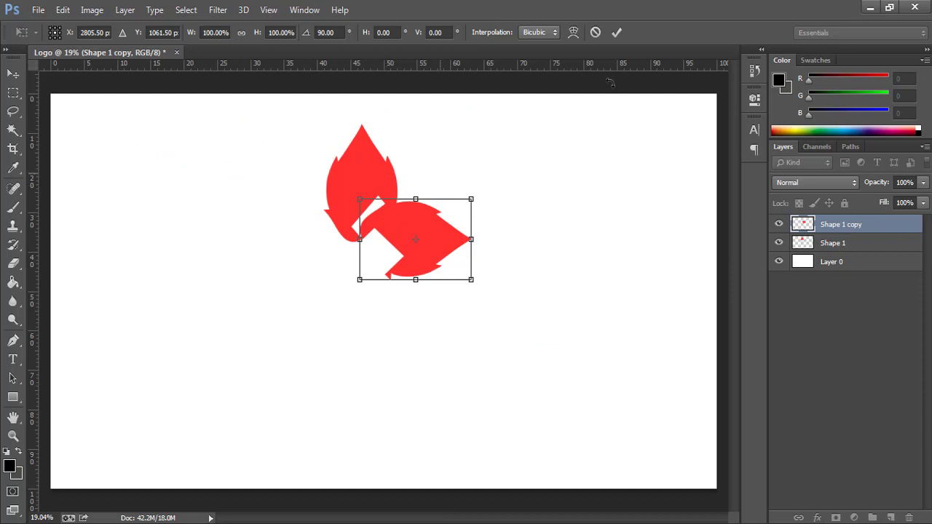
{"action": "left_click", "coordinate": [616, 32]}
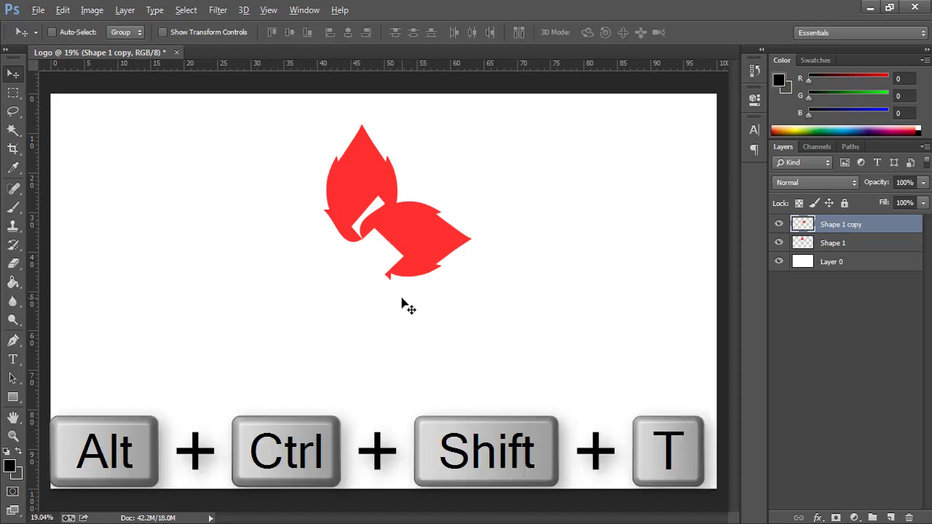
- Repeat the duplicate-and-rotate twice for Shape 1 copy 2 and copy 3, then select all four petals
{"action": "key", "text": "ctrl+alt+shift+t"}
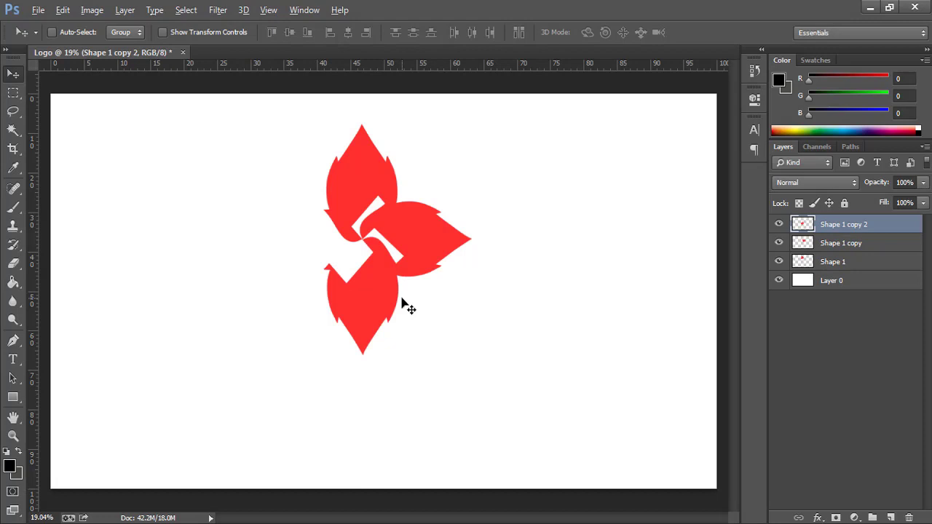
{"action": "key", "text": "ctrl+alt+shift+t"}
{"action": "left_click", "coordinate": [834, 281], "text": "shift"}
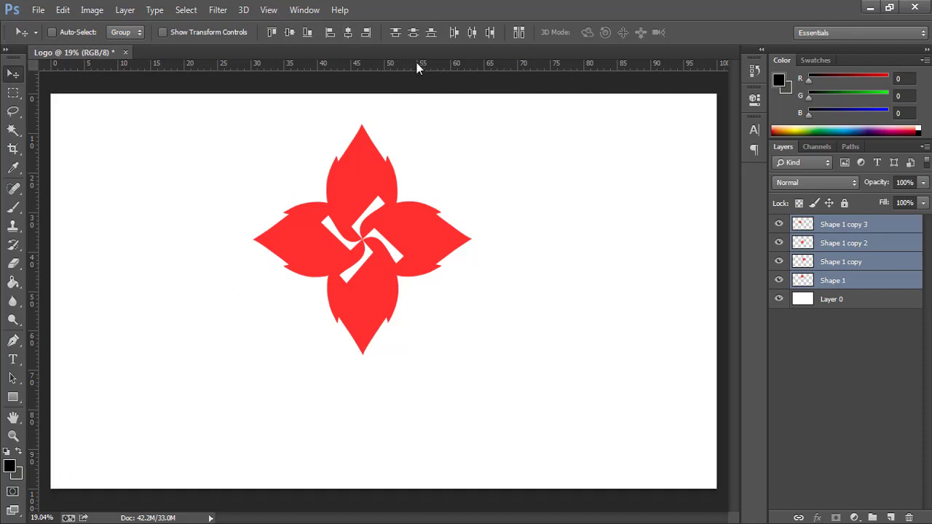
- Drag horizontal and vertical guides to the canvas centre and align the flower on them, zooming to check
{"action": "left_click_drag", "start_coordinate": [417, 63], "coordinate": [384, 288]}
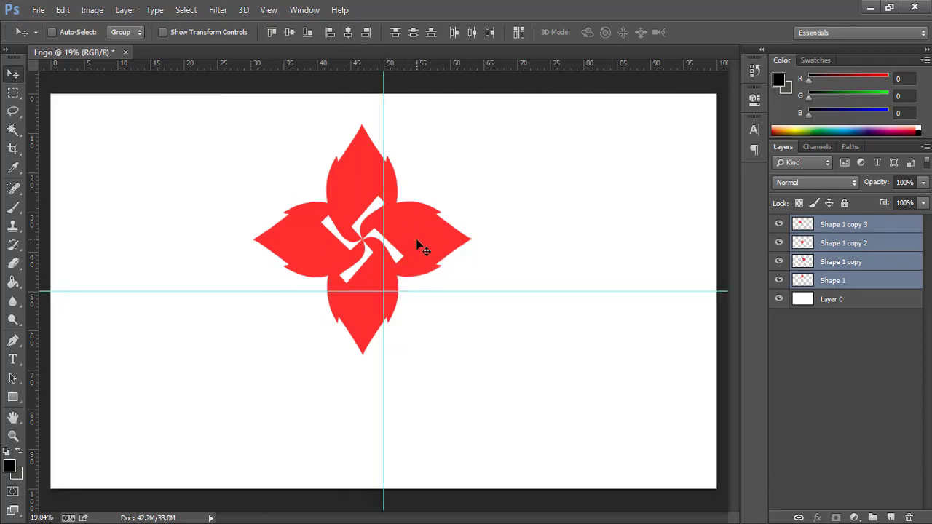
{"action": "left_click_drag", "start_coordinate": [416, 246], "coordinate": [437, 290]}
{"action": "left_click", "coordinate": [376, 304], "text": "ctrl"}
{"action": "left_click", "coordinate": [376, 305], "text": "ctrl"}
{"action": "left_click", "coordinate": [375, 305], "text": "ctrl"}
{"action": "left_click", "coordinate": [375, 304], "text": "ctrl"}
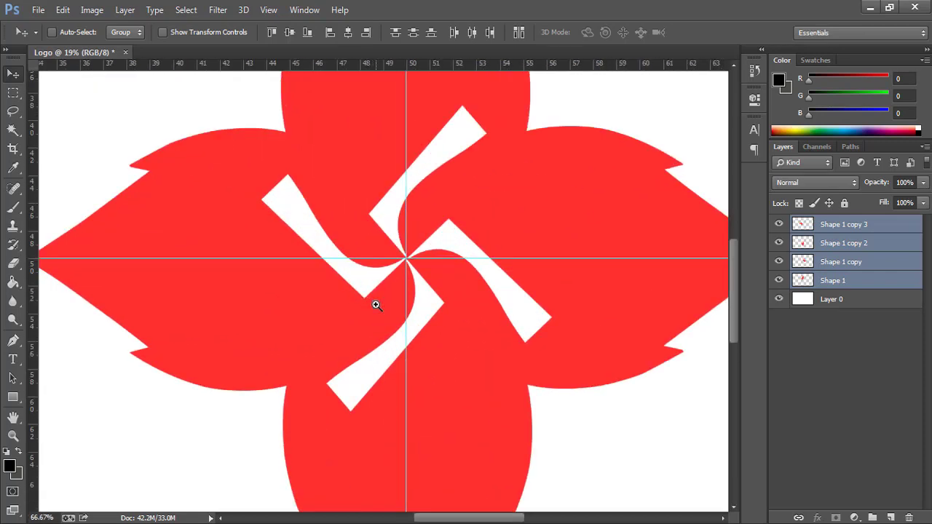
{"action": "left_click", "coordinate": [375, 304], "text": "ctrl"}
- Fit the canvas back on screen and hide the guides with Ctrl+;
{"action": "right_click", "coordinate": [341, 236]}
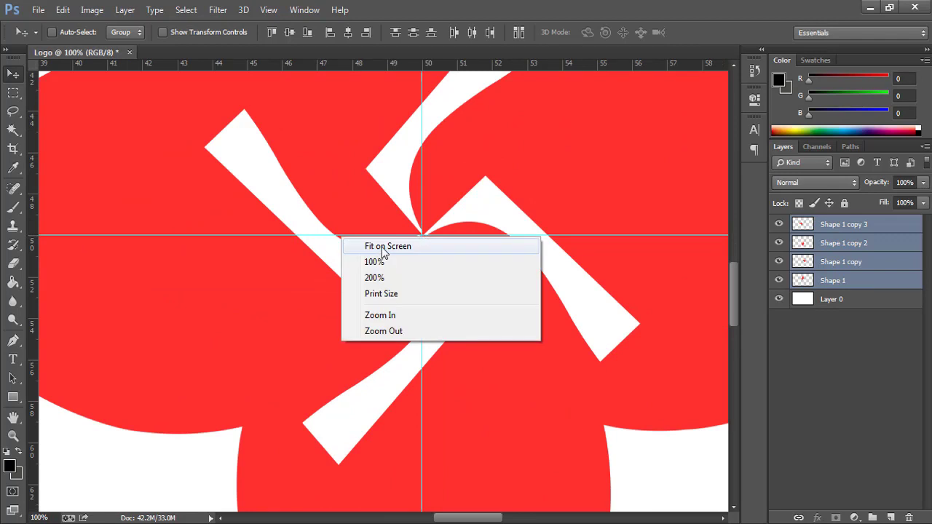
{"action": "left_click", "coordinate": [382, 244]}
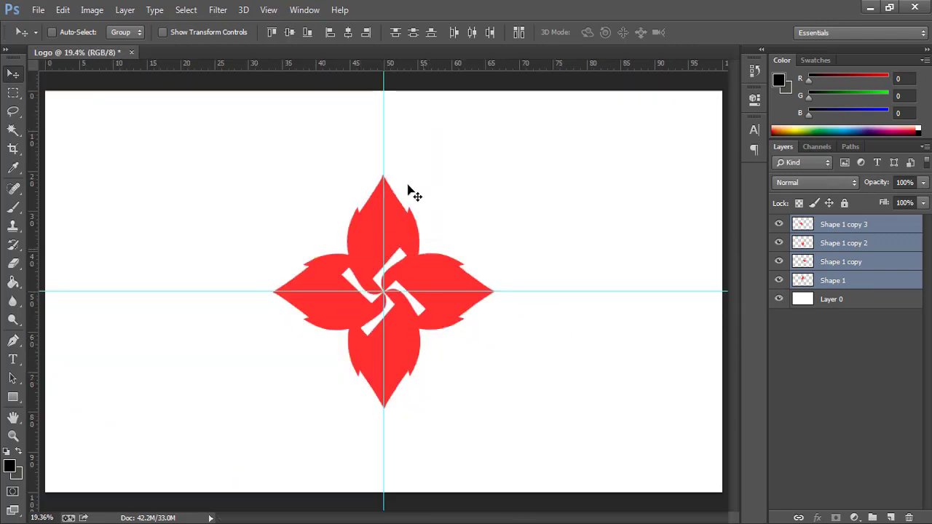
{"action": "key", "text": "ctrl+semicolon"}
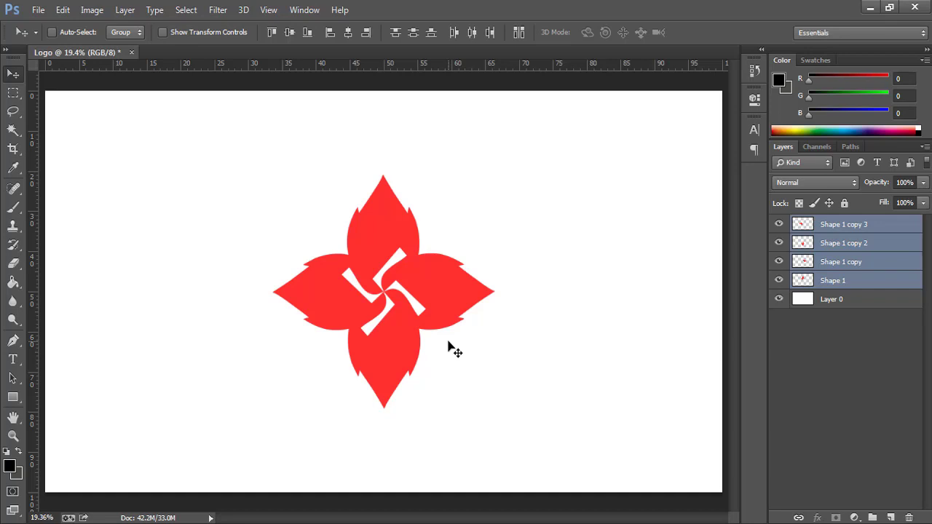
{"action": "key", "text": "ctrl+semicolon"}
{"action": "key", "text": "ctrl+semicolon"}
{"action": "key", "text": "ctrl+semicolon"}
{"action": "key", "text": "ctrl+semicolon"}
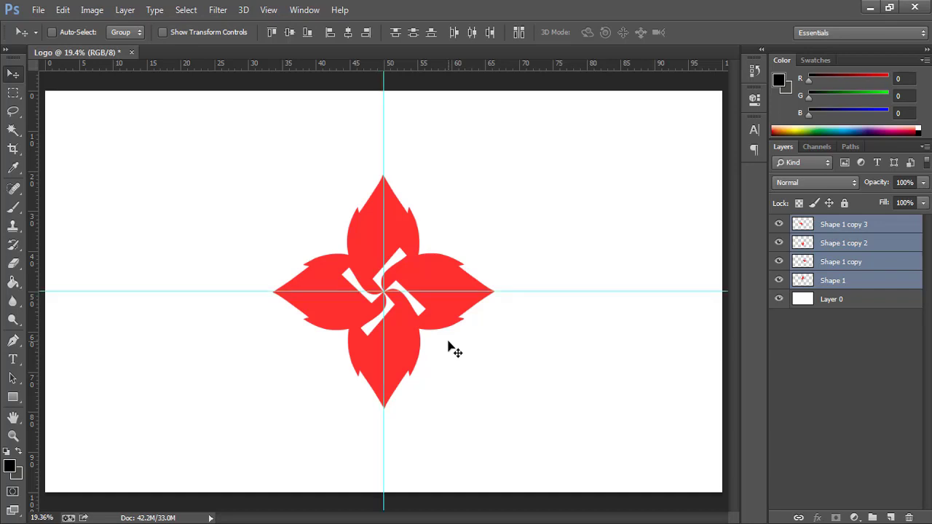
{"action": "key", "text": "ctrl+semicolon"}
{"action": "key", "text": "ctrl+semicolon"}
{"action": "left_click", "coordinate": [914, 284]}
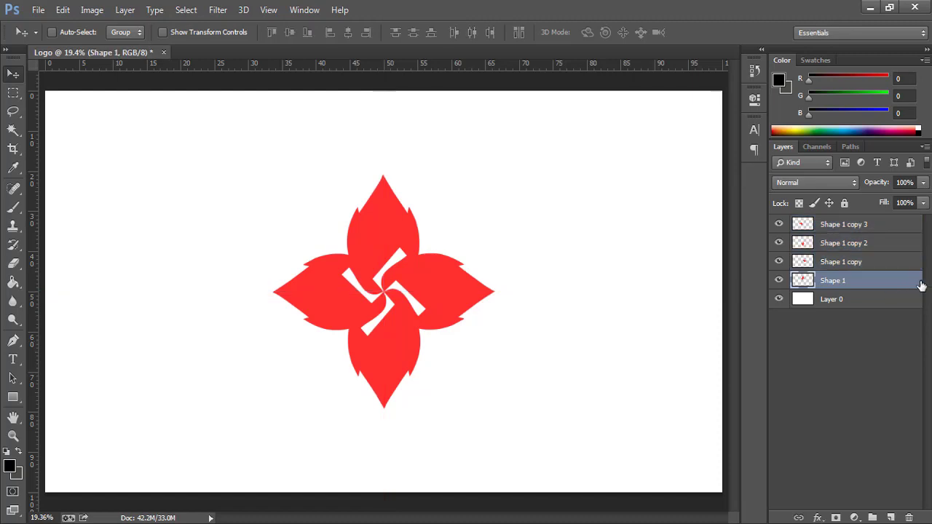
- Add a Gradient Overlay to Shape 1 using the Sky 8 navy-to-gold preset
{"action": "double_click", "coordinate": [916, 284]}
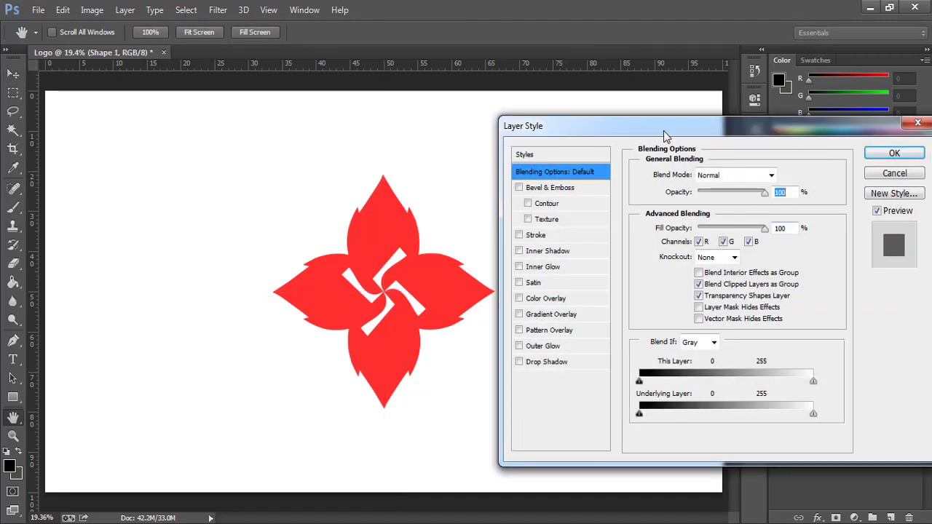
{"action": "left_click_drag", "start_coordinate": [659, 122], "coordinate": [655, 122]}
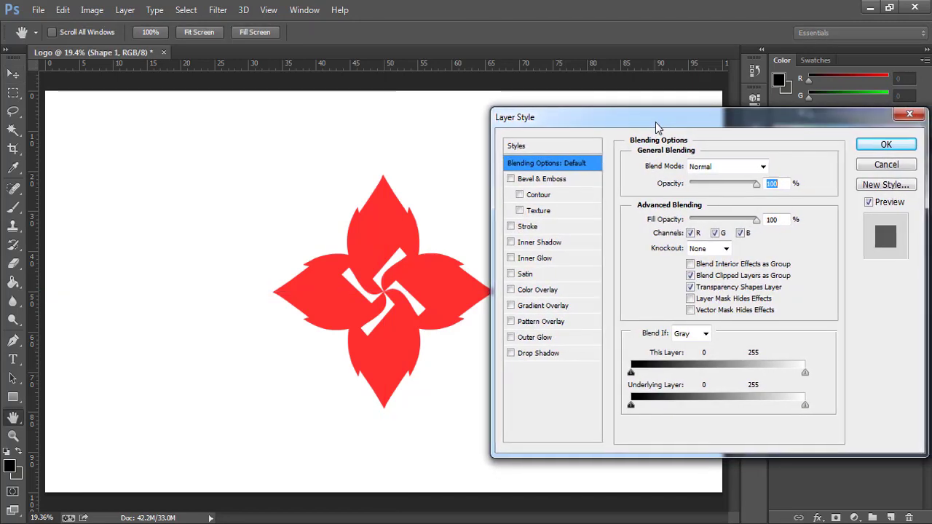
{"action": "left_click", "coordinate": [530, 308]}
{"action": "left_click", "coordinate": [717, 184]}
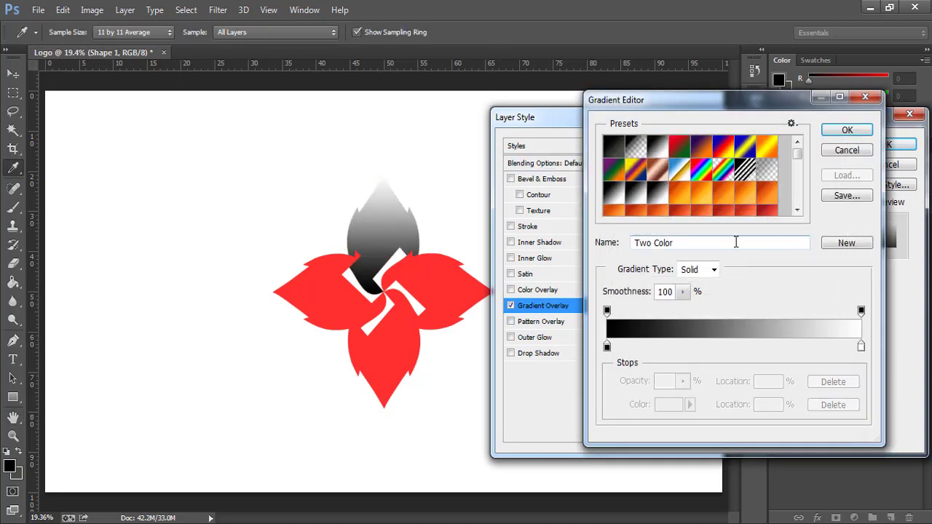
{"action": "scroll", "coordinate": [736, 191], "scroll_direction": "down", "scroll_amount": 10}
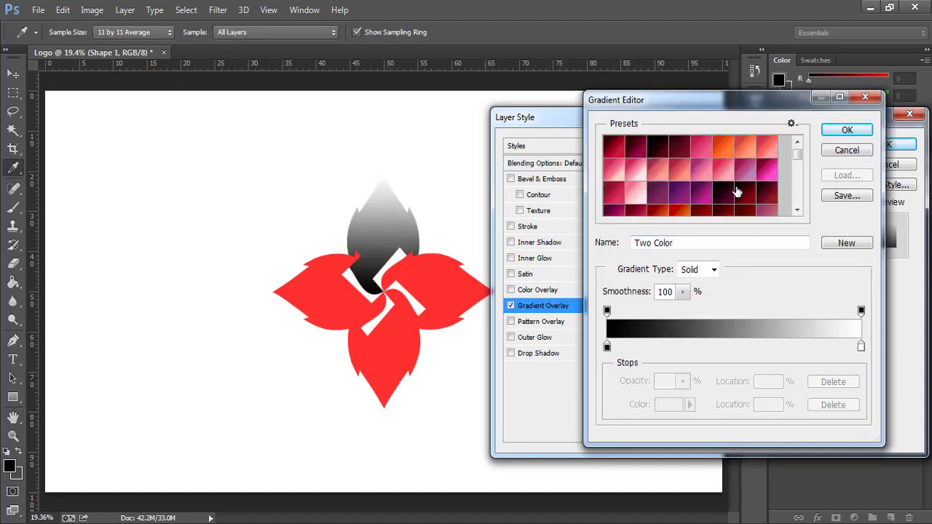
{"action": "scroll", "coordinate": [737, 191], "scroll_direction": "up", "scroll_amount": 2}
{"action": "left_click", "coordinate": [700, 171]}
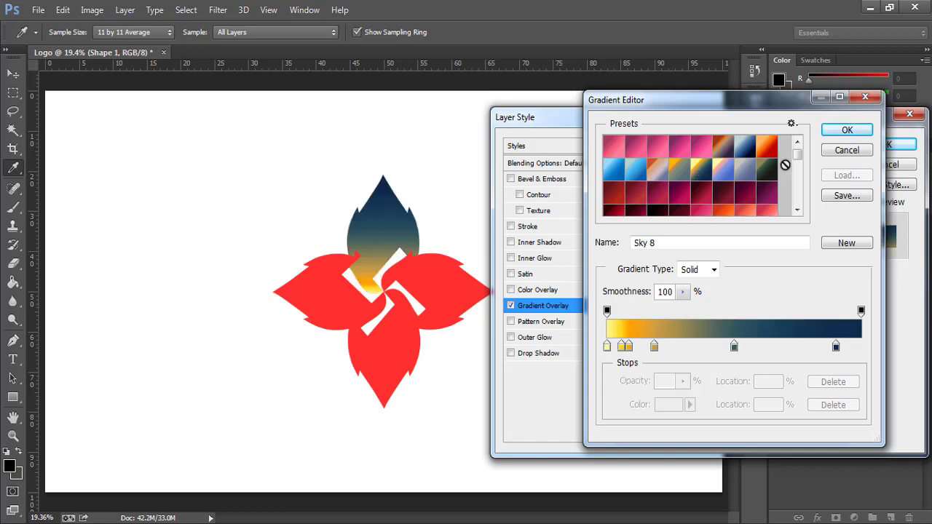
{"action": "left_click", "coordinate": [847, 130]}
- Set the gradient overlay style to Angle and apply it to the top petal
{"action": "left_click", "coordinate": [754, 217]}
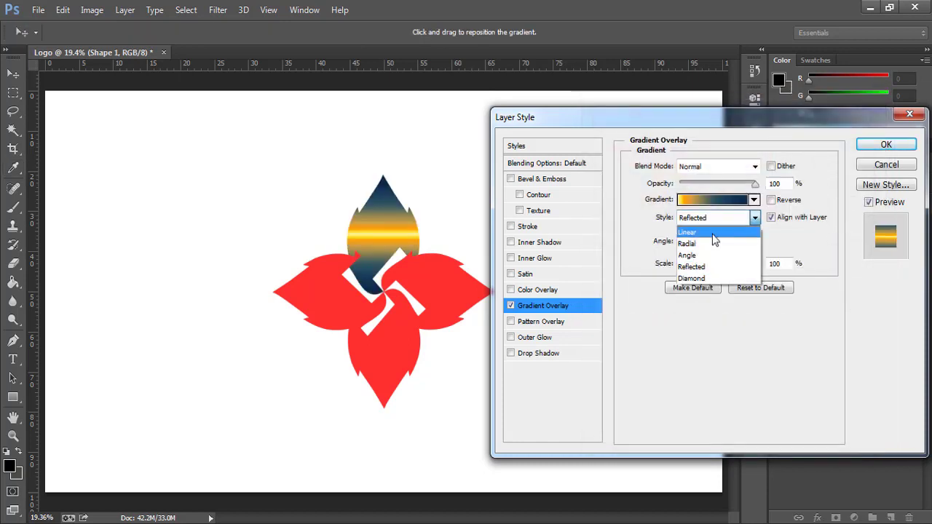
{"action": "left_click", "coordinate": [713, 234]}
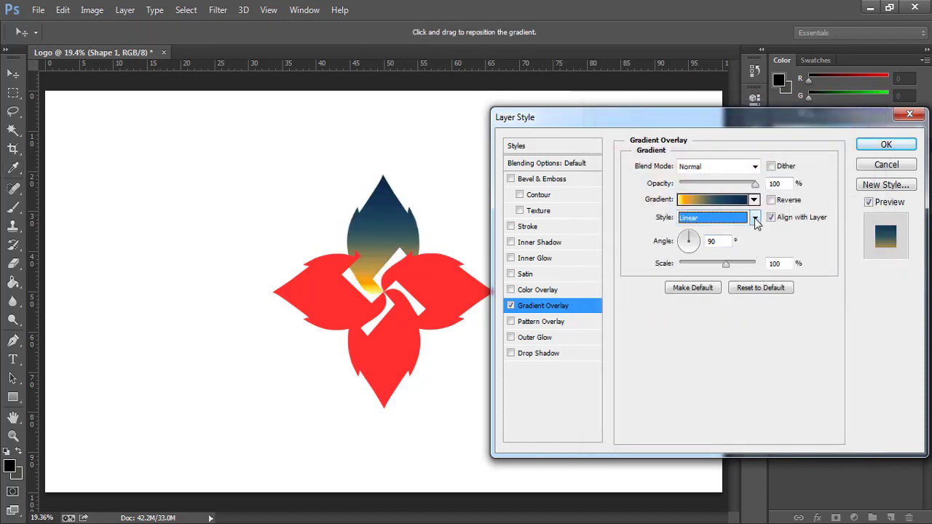
{"action": "left_click", "coordinate": [755, 218]}
{"action": "left_click", "coordinate": [712, 255]}
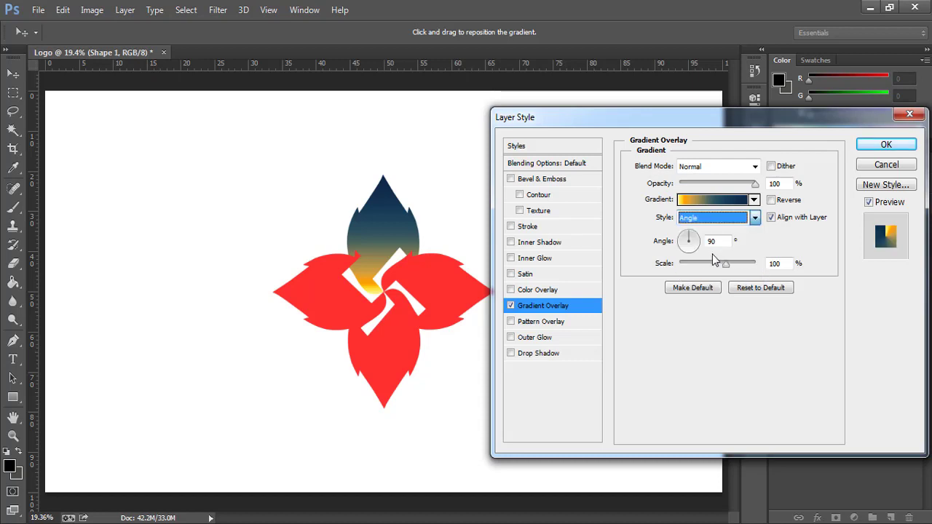
{"action": "left_click", "coordinate": [882, 144]}
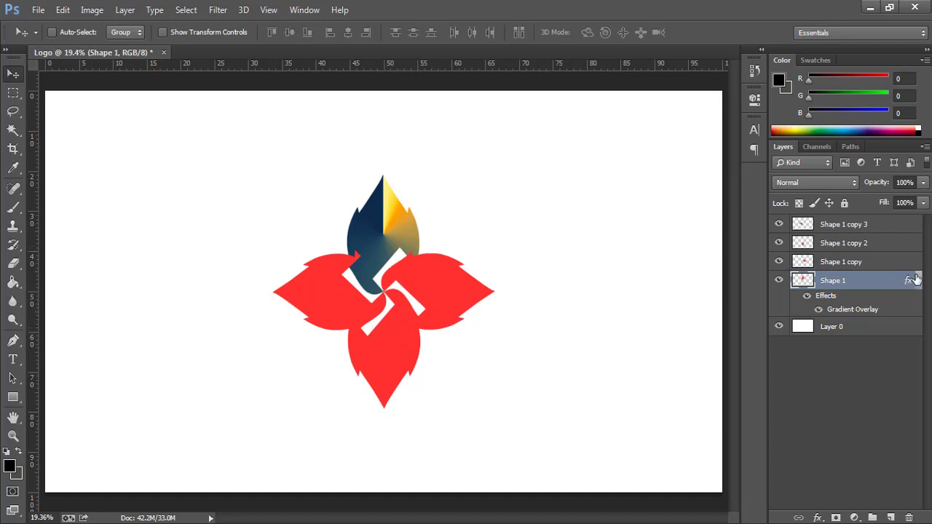
- Copy Shape 1's gradient overlay onto the other three petal layers and collapse their Effects lists
{"action": "left_click_drag", "start_coordinate": [909, 283], "coordinate": [909, 225]}
{"action": "left_click", "coordinate": [919, 224]}
{"action": "left_click", "coordinate": [919, 243]}
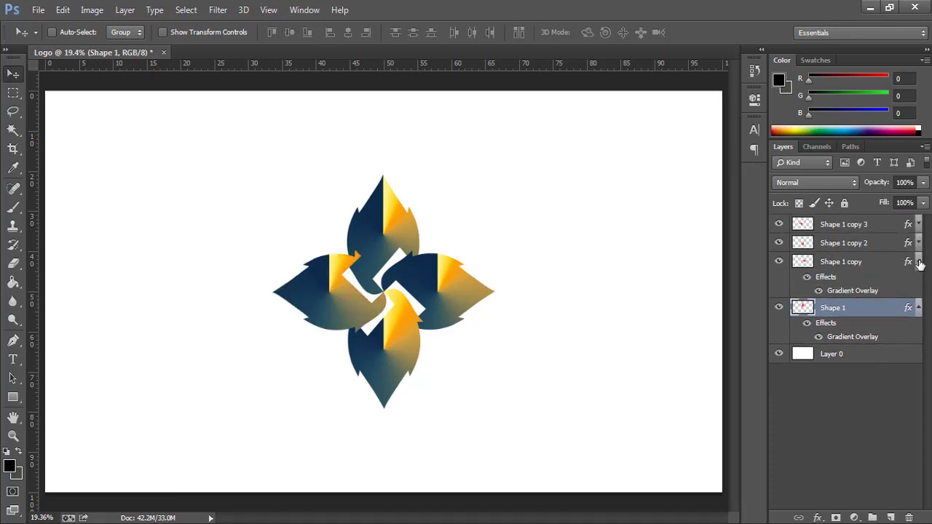
{"action": "left_click", "coordinate": [919, 261]}
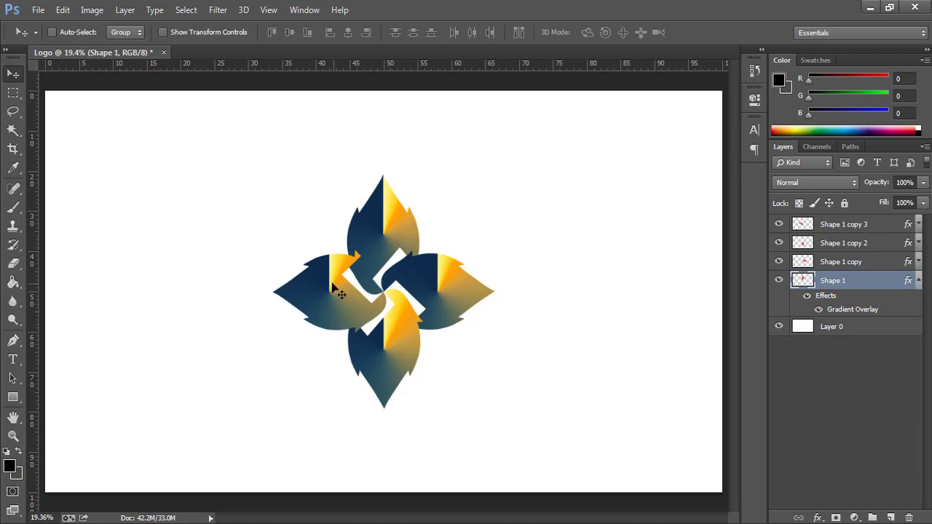
{"action": "left_click", "coordinate": [862, 263]}
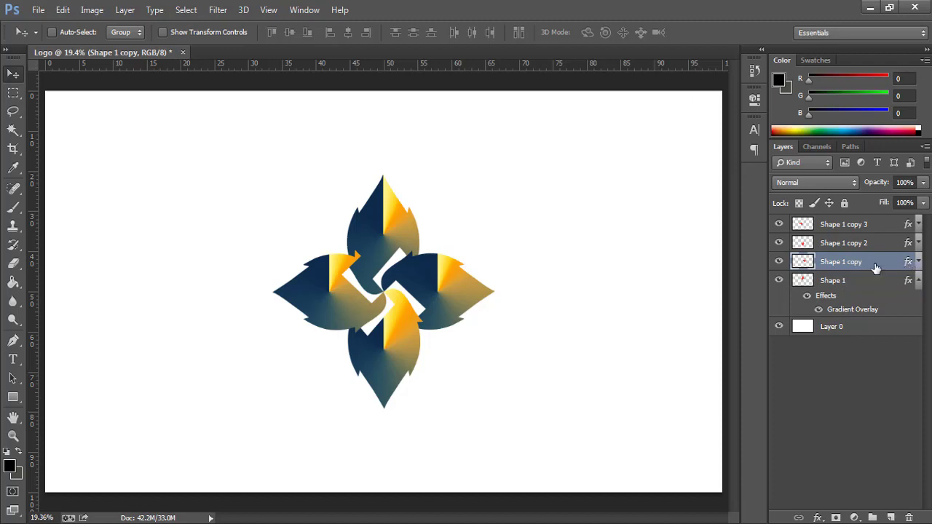
- Set Shape 1 copy's gradient overlay angle to 0°
{"action": "left_click", "coordinate": [919, 281]}
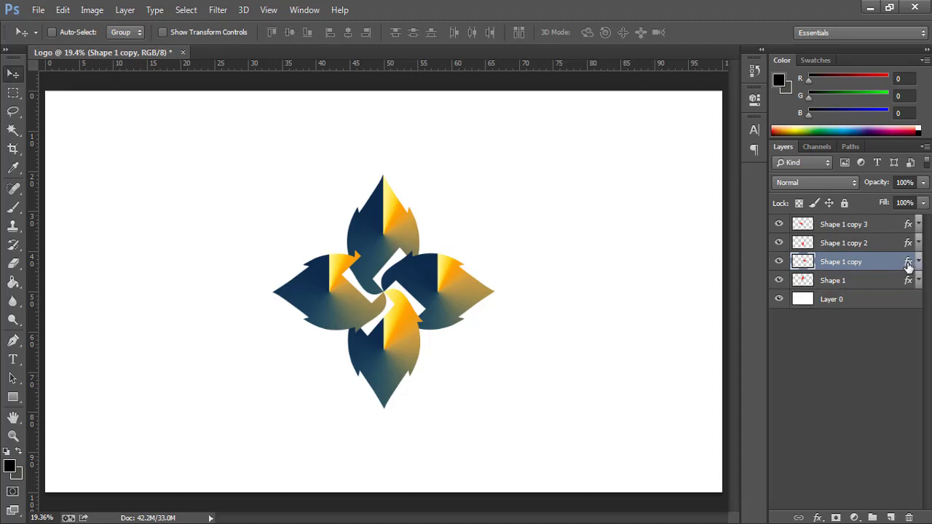
{"action": "double_click", "coordinate": [909, 266]}
{"action": "left_click", "coordinate": [539, 305]}
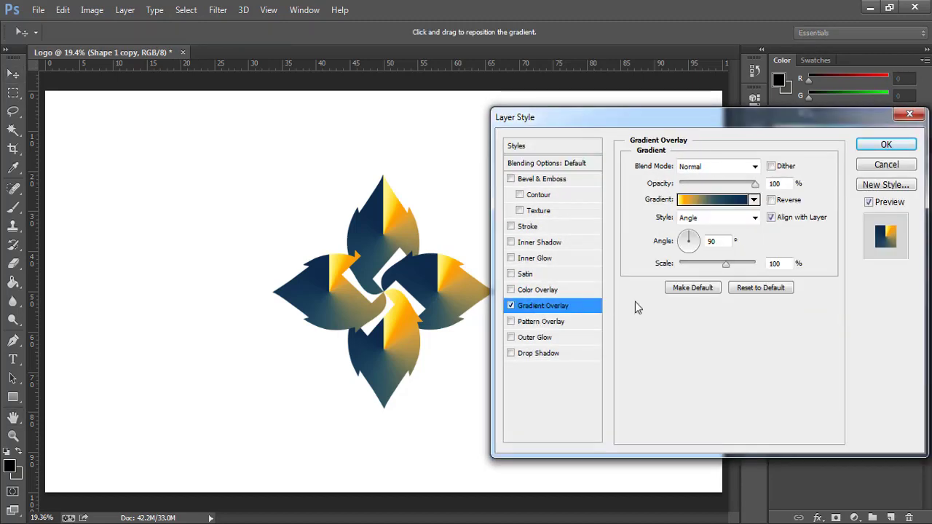
{"action": "double_click", "coordinate": [722, 241]}
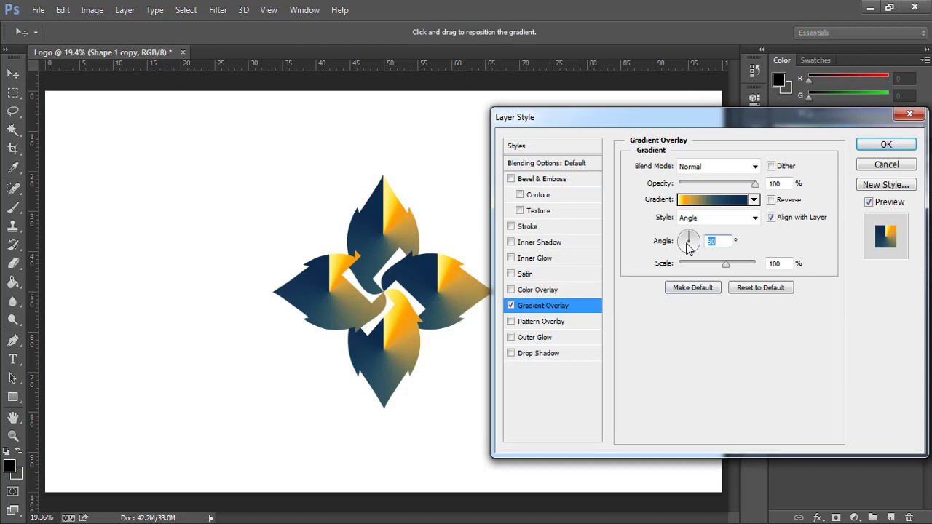
{"action": "type", "text": "0"}
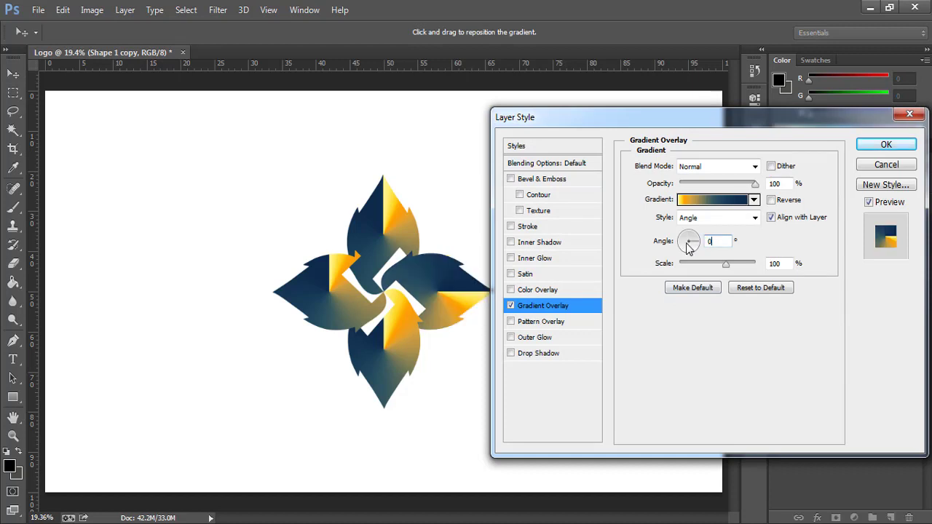
{"action": "left_click", "coordinate": [886, 146]}
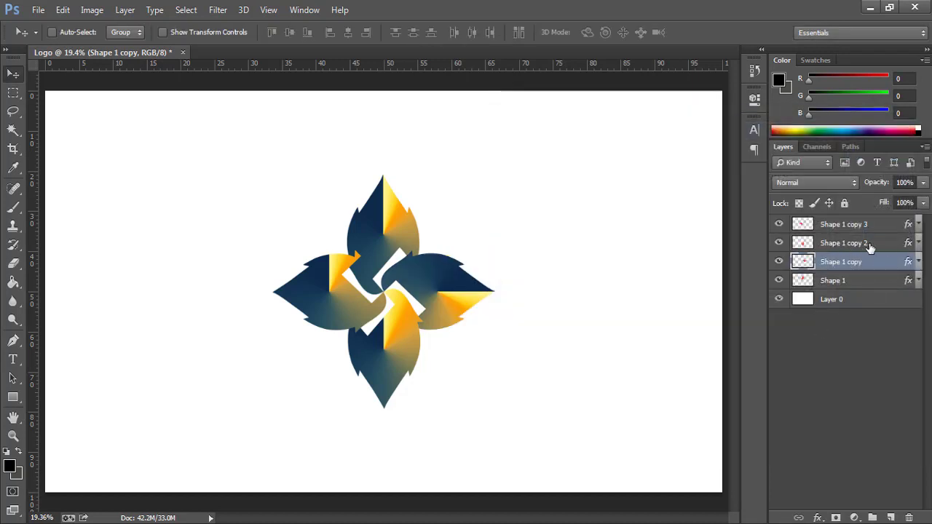
- Set Shape 1 copy 2's gradient overlay angle to -90°
{"action": "double_click", "coordinate": [910, 244]}
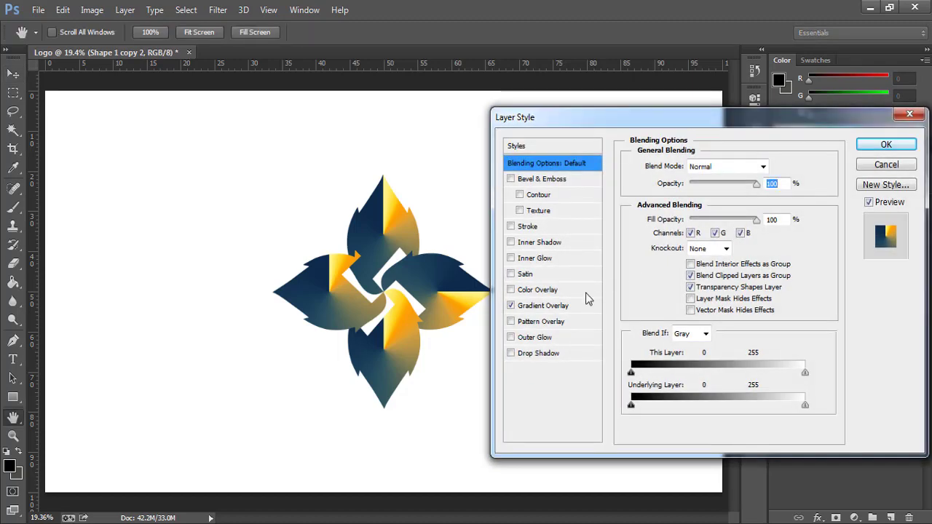
{"action": "left_click", "coordinate": [541, 309]}
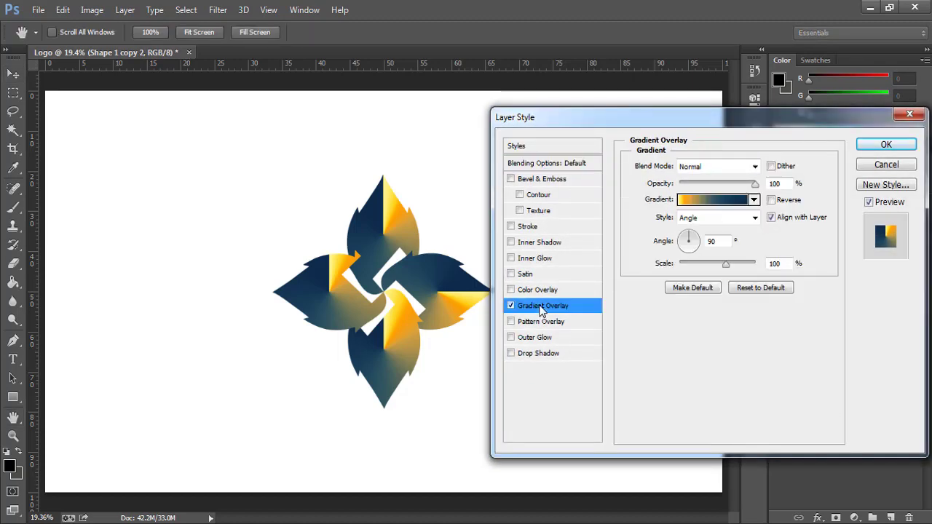
{"action": "double_click", "coordinate": [727, 241]}
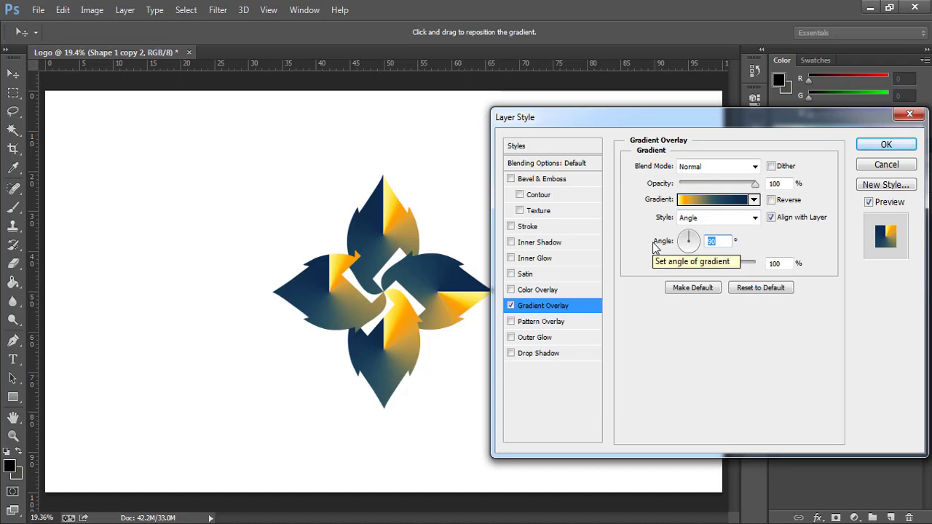
{"action": "type", "text": "-90"}
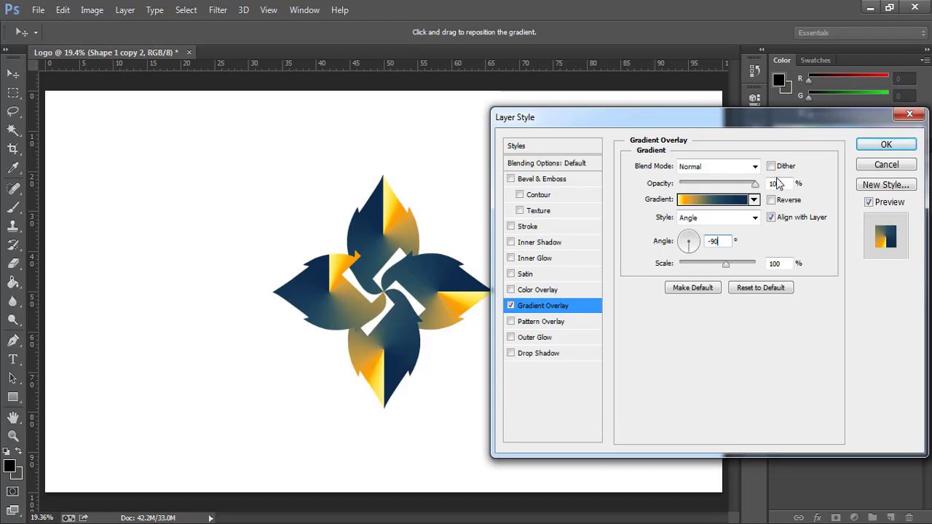
{"action": "left_click", "coordinate": [886, 145]}
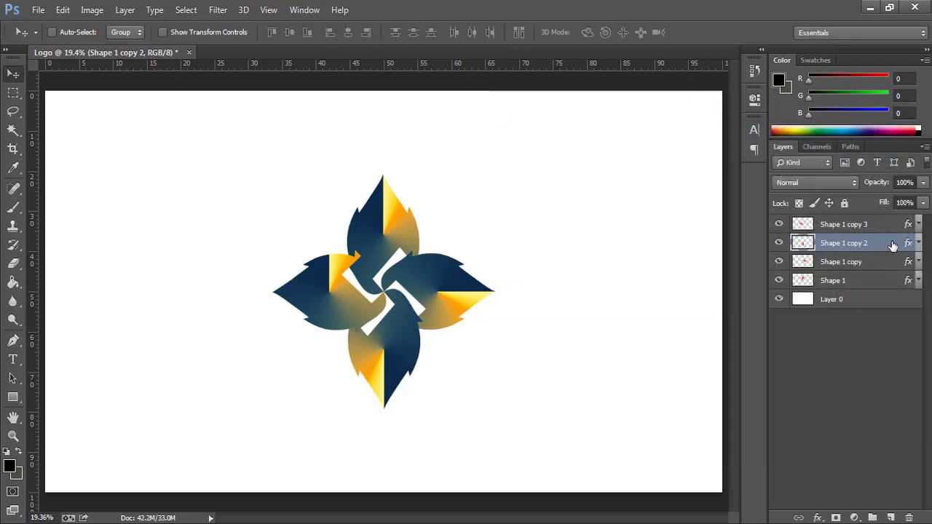
- Set Shape 1 copy 3's gradient overlay angle to 180°
{"action": "left_click", "coordinate": [909, 227]}
{"action": "double_click", "coordinate": [909, 227]}
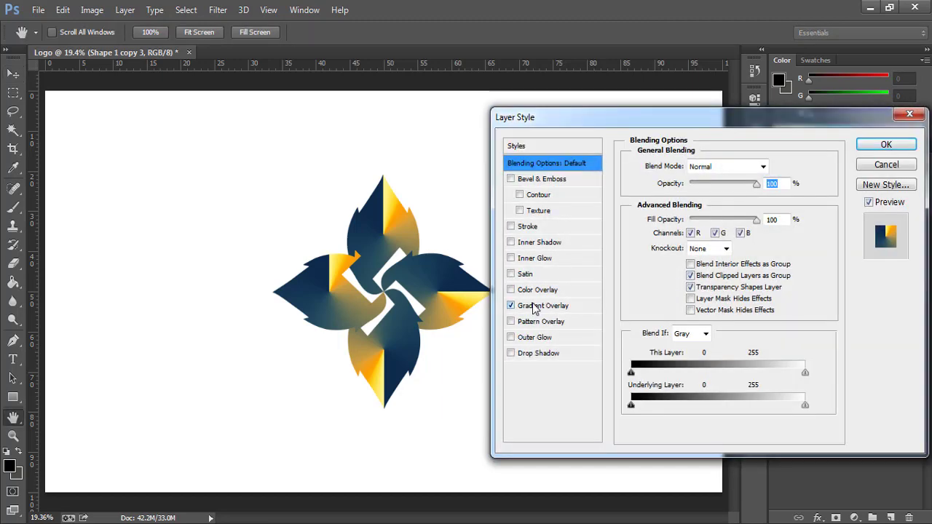
{"action": "left_click", "coordinate": [540, 306]}
{"action": "double_click", "coordinate": [727, 240]}
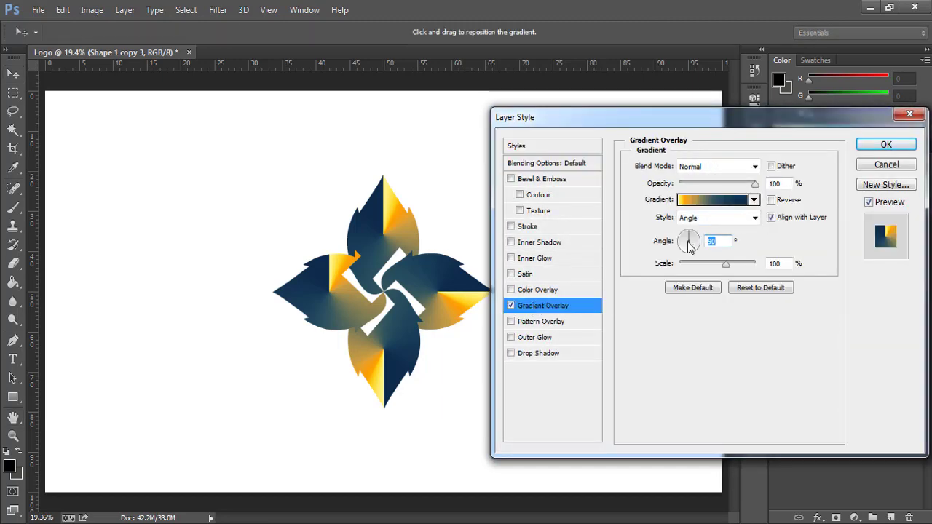
{"action": "type", "text": "180"}
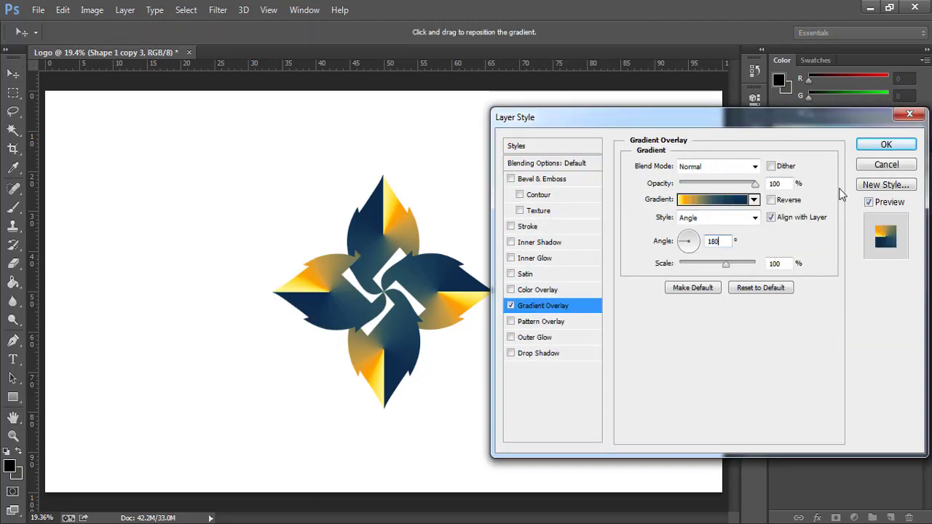
{"action": "left_click", "coordinate": [886, 145]}
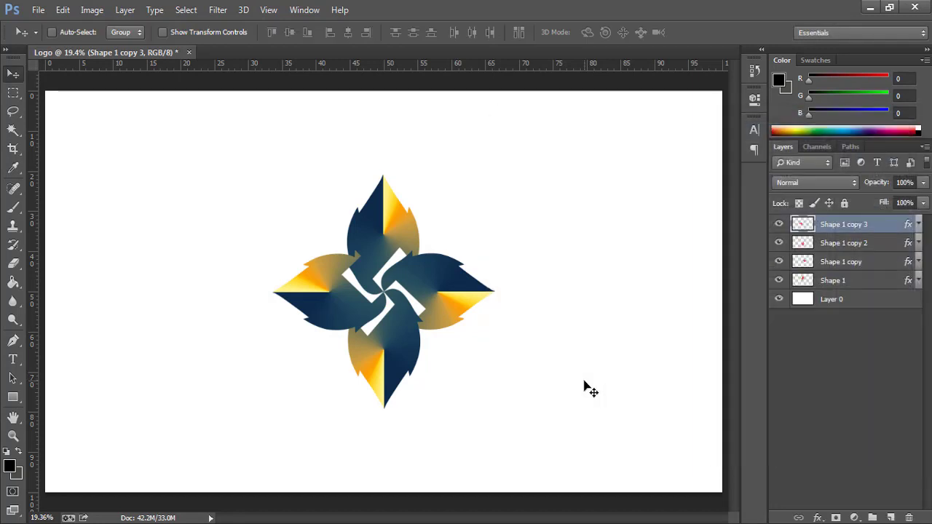
- Fit the whole canvas in the window and toggle Shape 1 copy 3's visibility to compare
{"action": "scroll", "coordinate": [407, 320], "scroll_direction": "up", "scroll_amount": 2}
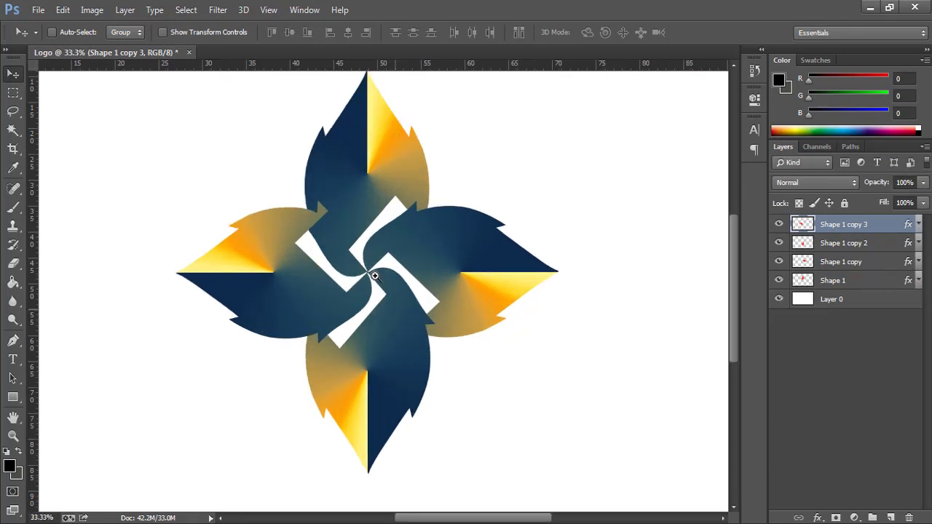
{"action": "right_click", "coordinate": [375, 274]}
{"action": "left_click", "coordinate": [393, 287]}
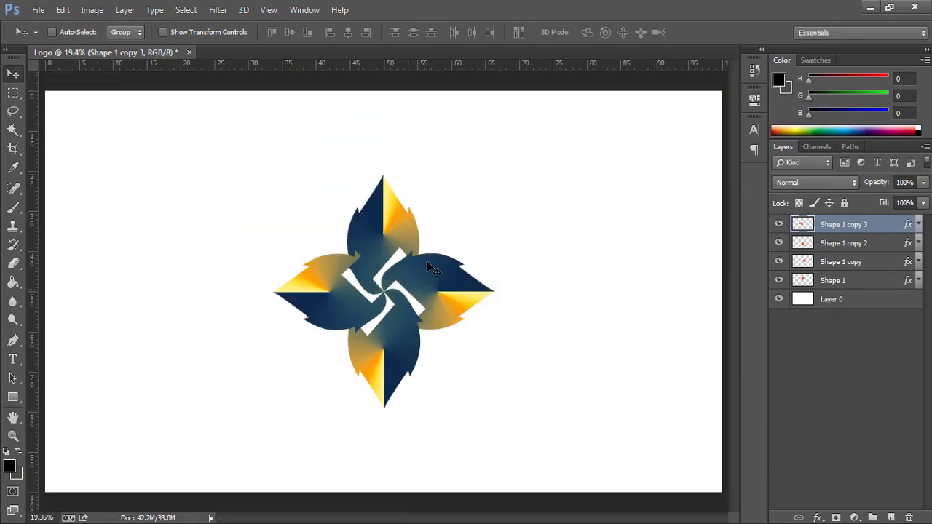
{"action": "scroll", "coordinate": [348, 258], "scroll_direction": "up", "scroll_amount": 4}
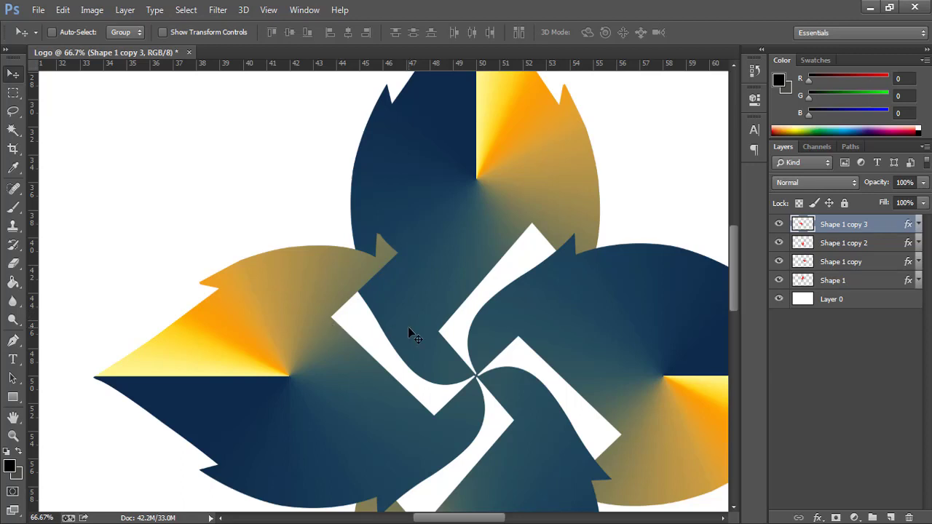
{"action": "key", "text": "ctrl+0"}
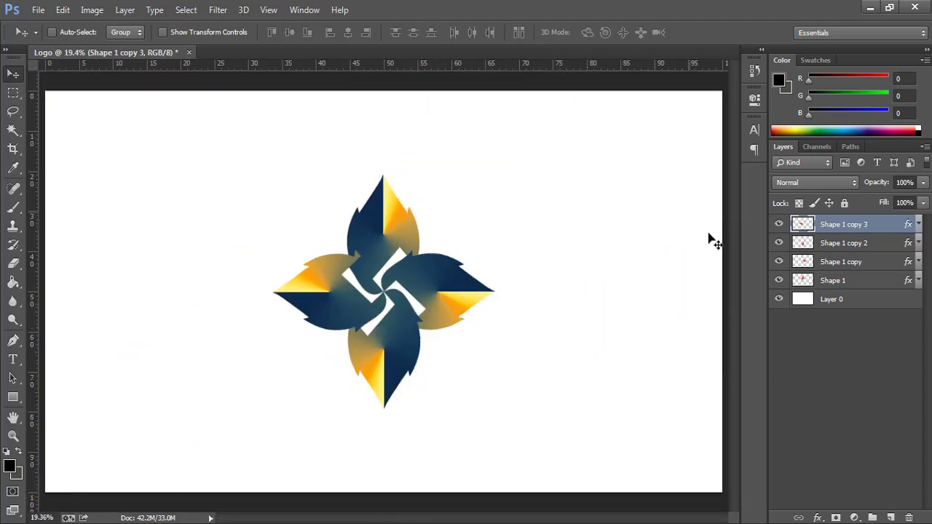
{"action": "left_click", "coordinate": [779, 224]}
{"action": "left_click", "coordinate": [779, 225]}
{"action": "left_click", "coordinate": [779, 224]}
{"action": "left_click", "coordinate": [779, 225]}
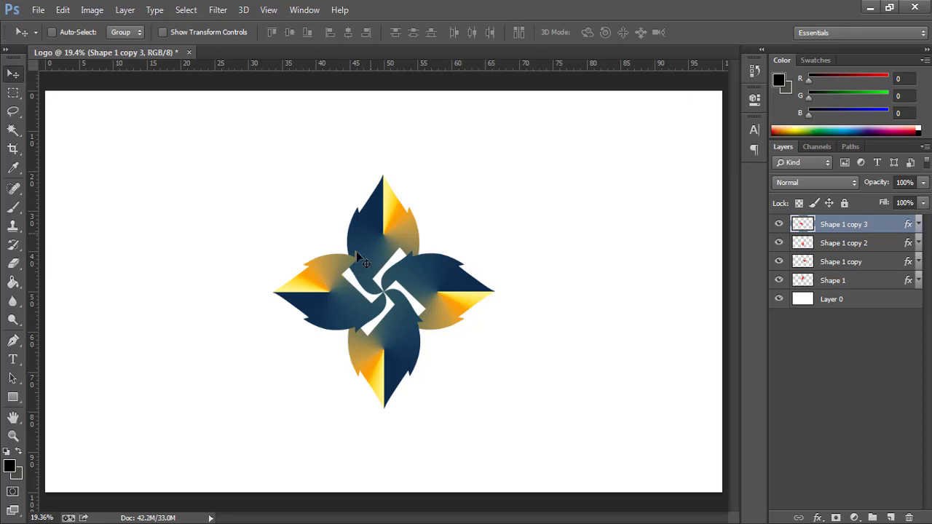
- Rasterize the layer style of Shape 1 copy 3
{"action": "right_click", "coordinate": [894, 225]}
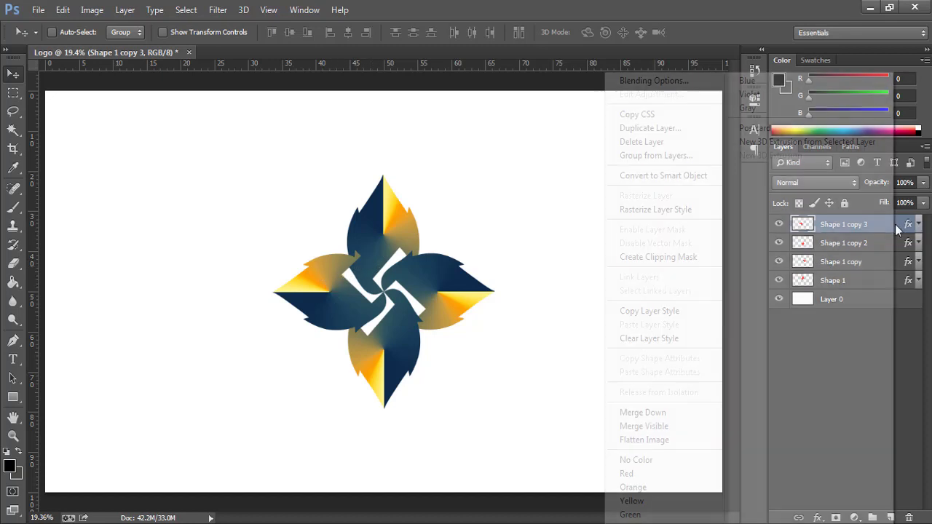
{"action": "left_click", "coordinate": [675, 211]}
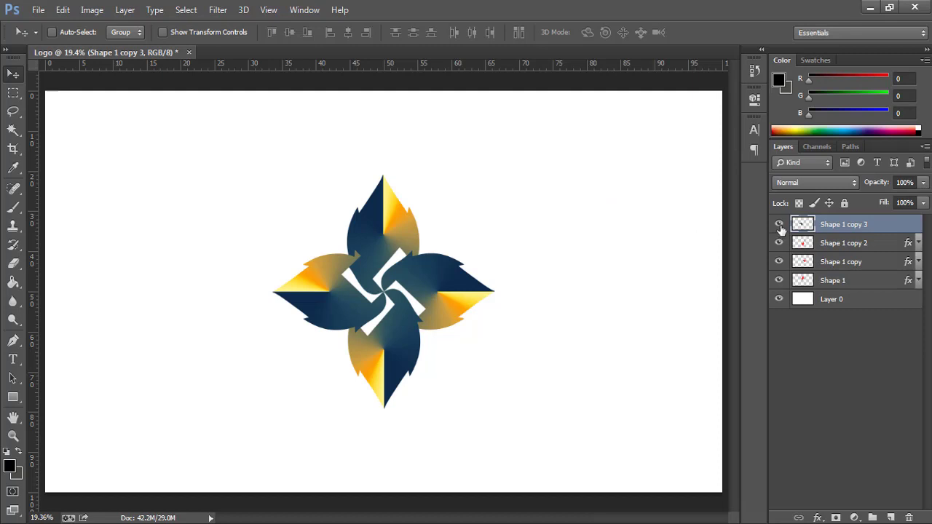
{"action": "left_click", "coordinate": [16, 95]}
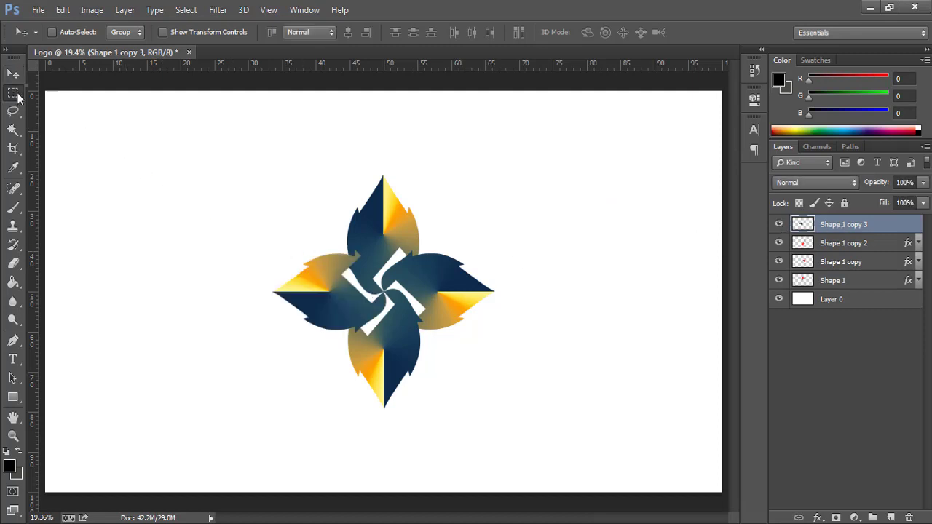
- Marquee the left petal's upper part, Layer via Cut it to Layer 1, and drag Layer 1 below Shape 1
{"action": "left_click", "coordinate": [57, 93]}
{"action": "left_click_drag", "start_coordinate": [252, 245], "coordinate": [286, 264]}
{"action": "left_click", "coordinate": [355, 268], "text": "ctrl"}
{"action": "left_click_drag", "start_coordinate": [215, 238], "coordinate": [456, 321]}
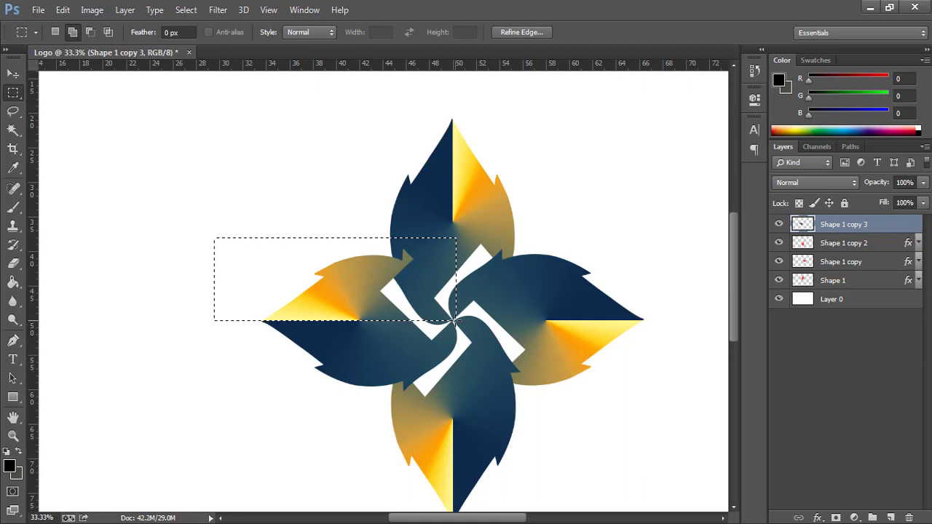
{"action": "right_click", "coordinate": [386, 287]}
{"action": "left_click", "coordinate": [435, 348]}
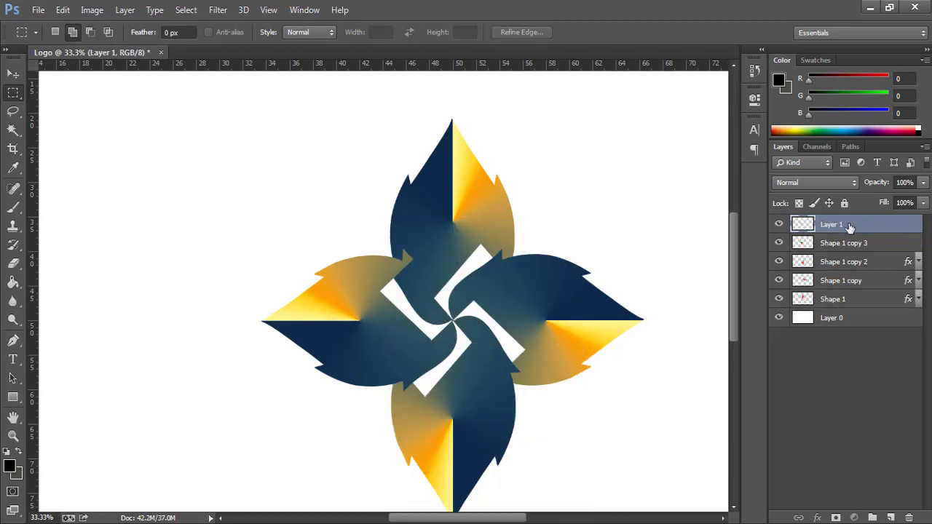
{"action": "left_click_drag", "start_coordinate": [849, 225], "coordinate": [846, 303]}
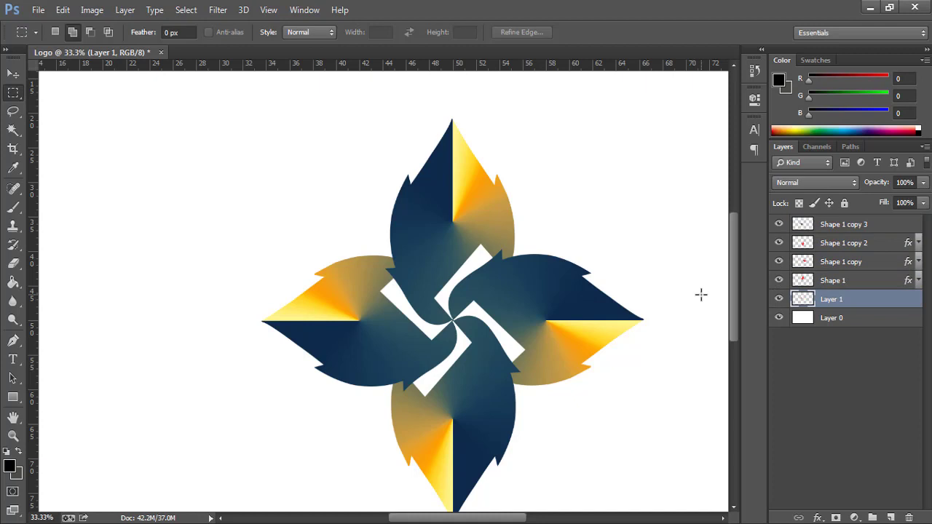
{"action": "key", "text": "ctrl+0"}
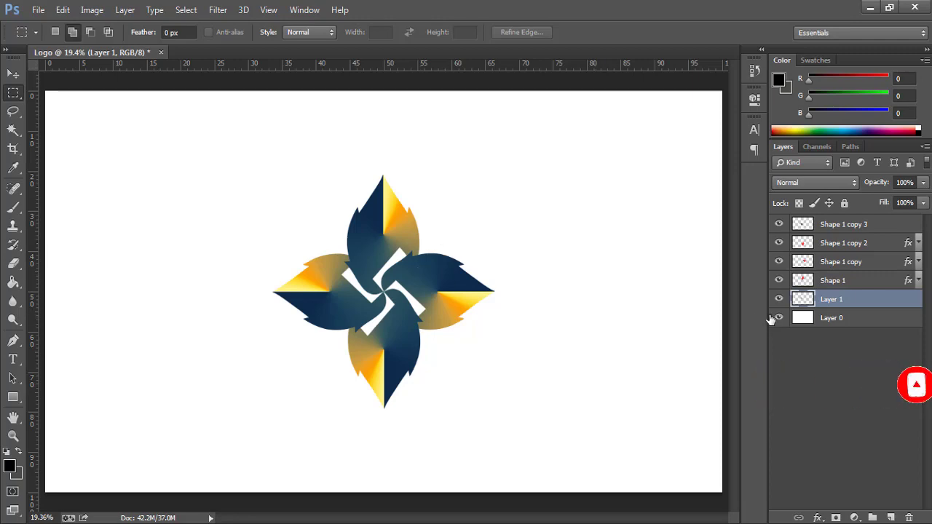
{"action": "left_click", "coordinate": [835, 319]}
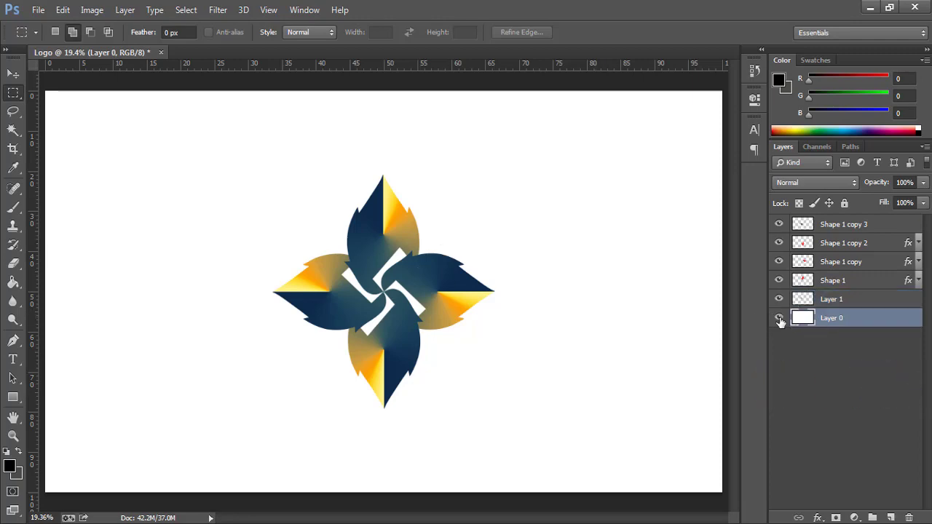